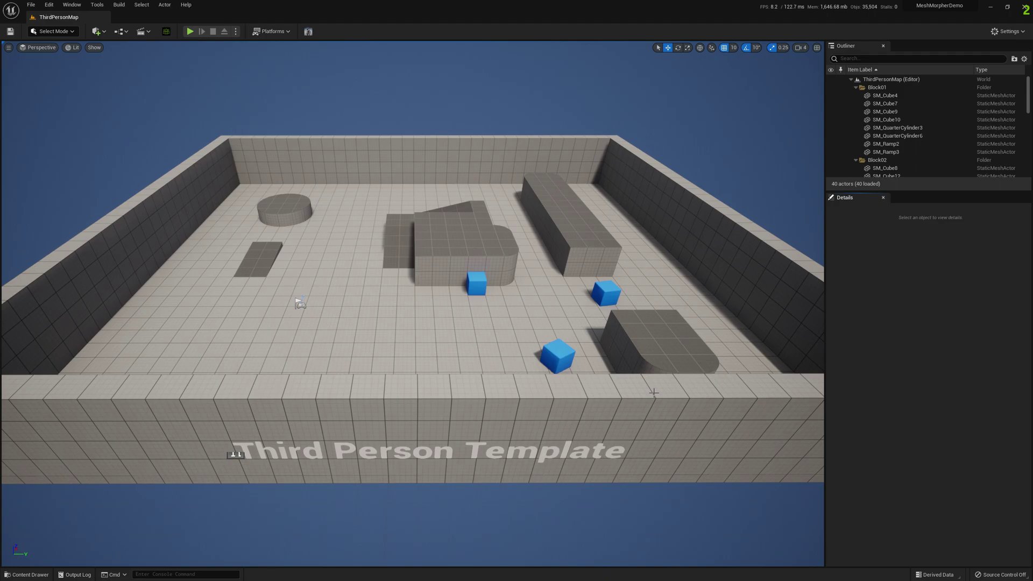
Open Mesh Morpher, load the SKM_Quinn skeletal mesh into it and maximize its window
{"action": "left_click", "coordinate": [308, 31]}
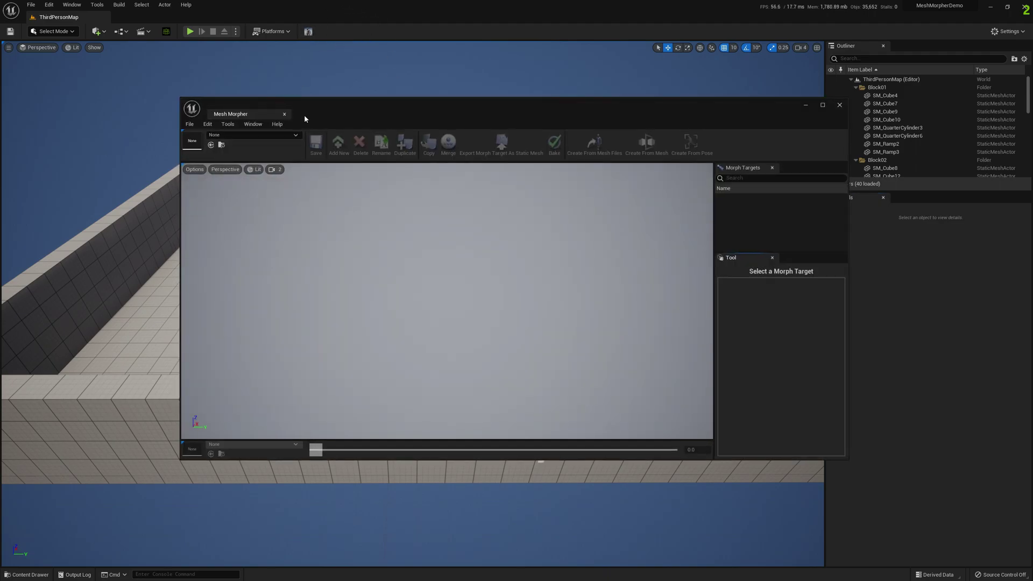
{"action": "left_click", "coordinate": [256, 135]}
{"action": "type", "text": "quin"}
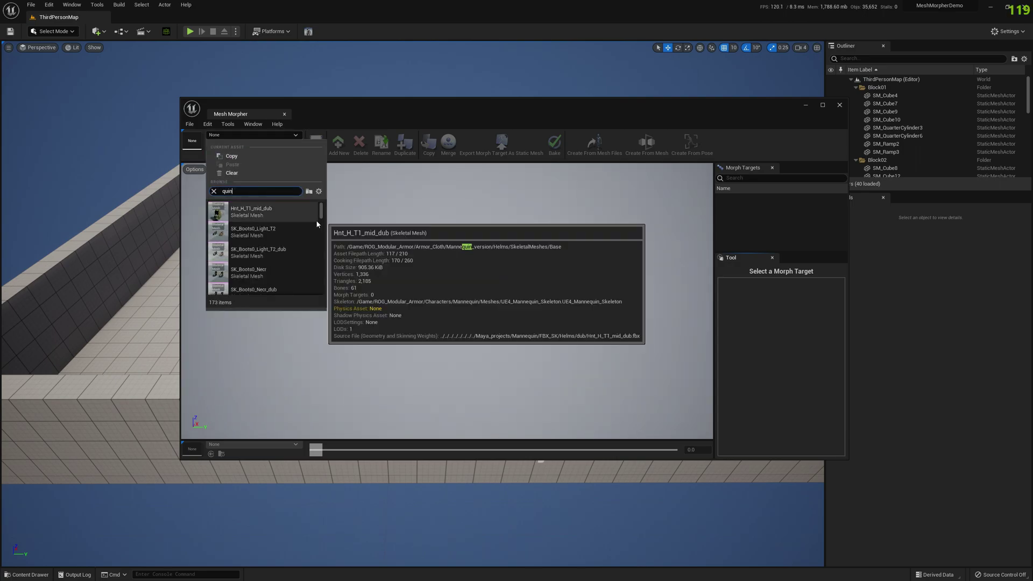
{"action": "type", "text": "n"}
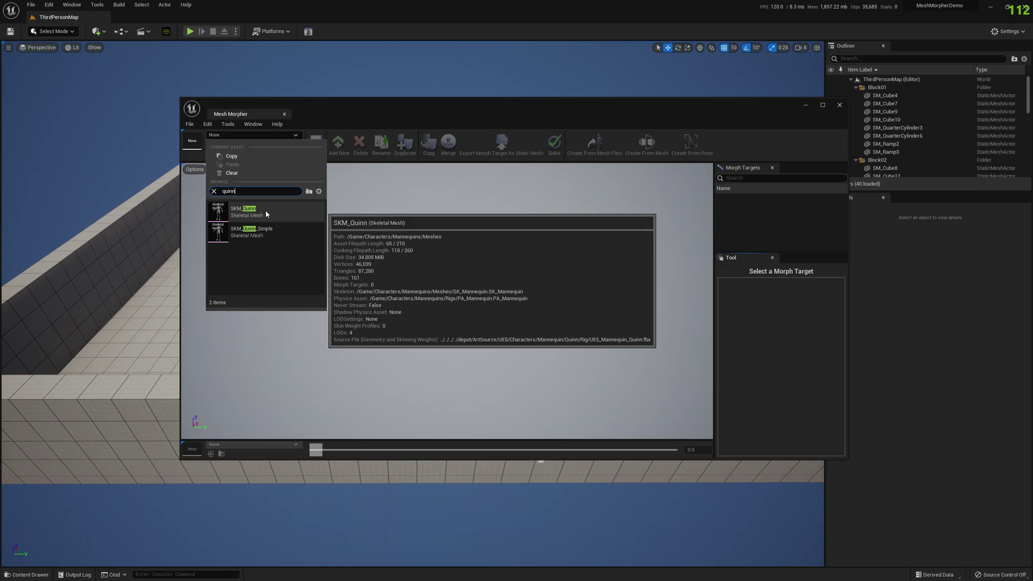
{"action": "left_click", "coordinate": [265, 212]}
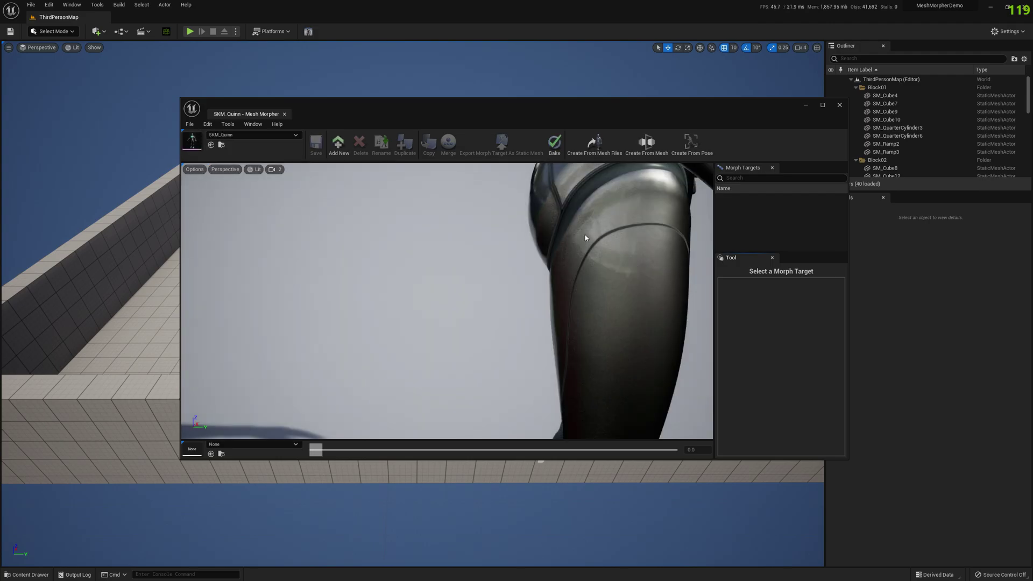
{"action": "double_click", "coordinate": [440, 105]}
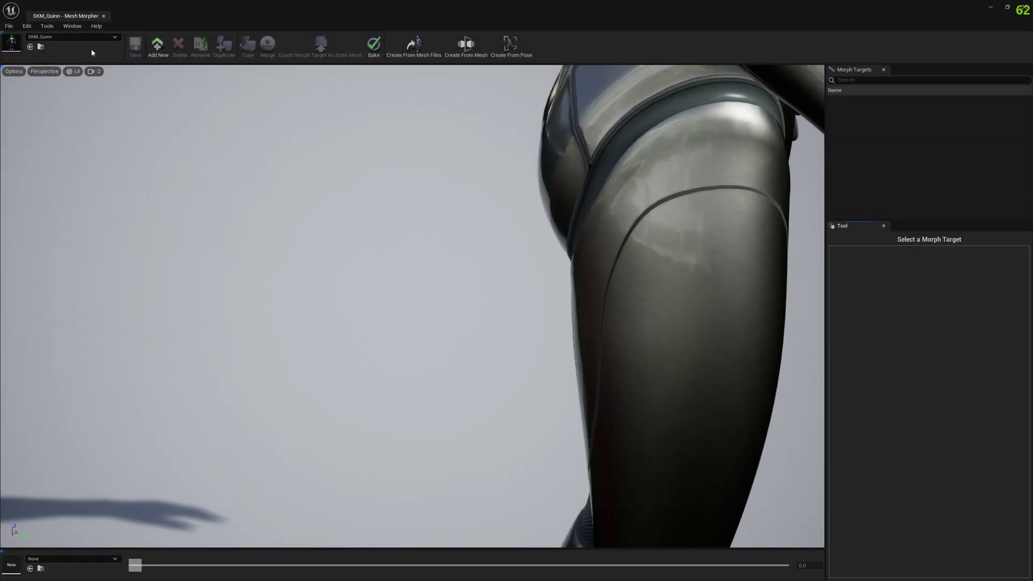
Start a morph target from pose and rotate the mannequin's right arm and shoulder bones to raise the arm
{"action": "left_click", "coordinate": [47, 26]}
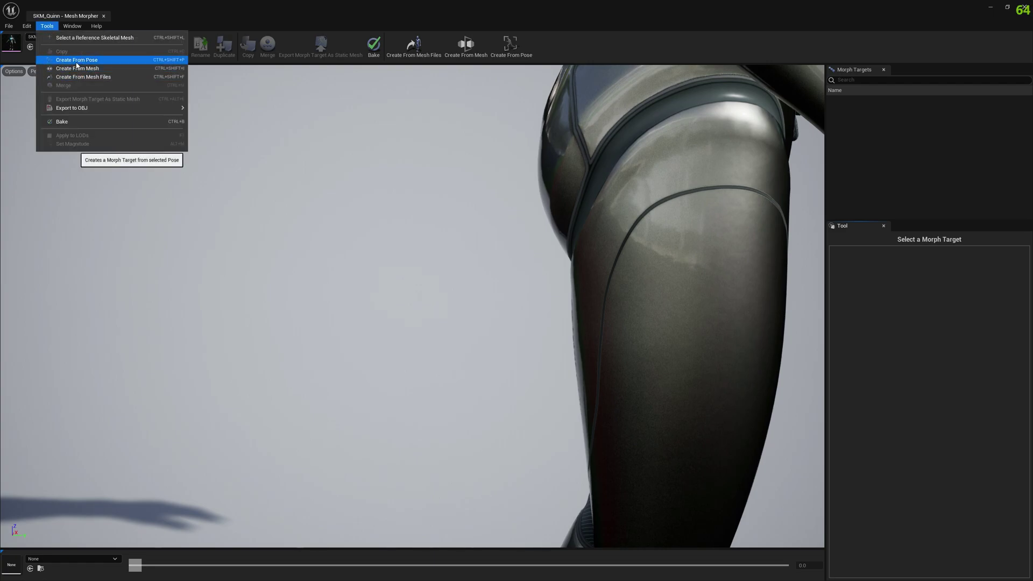
{"action": "left_click", "coordinate": [511, 46]}
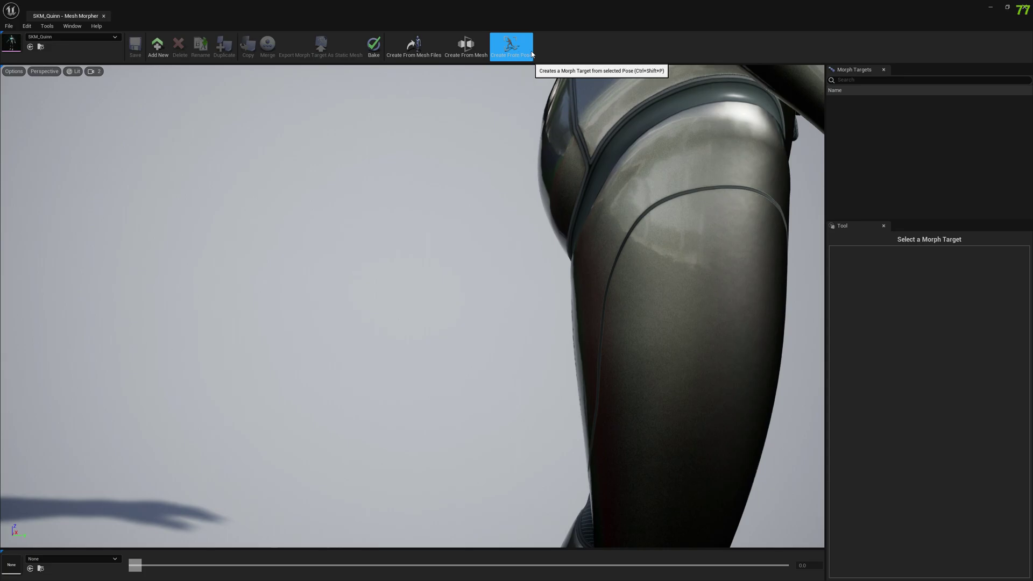
{"action": "left_click", "coordinate": [523, 46]}
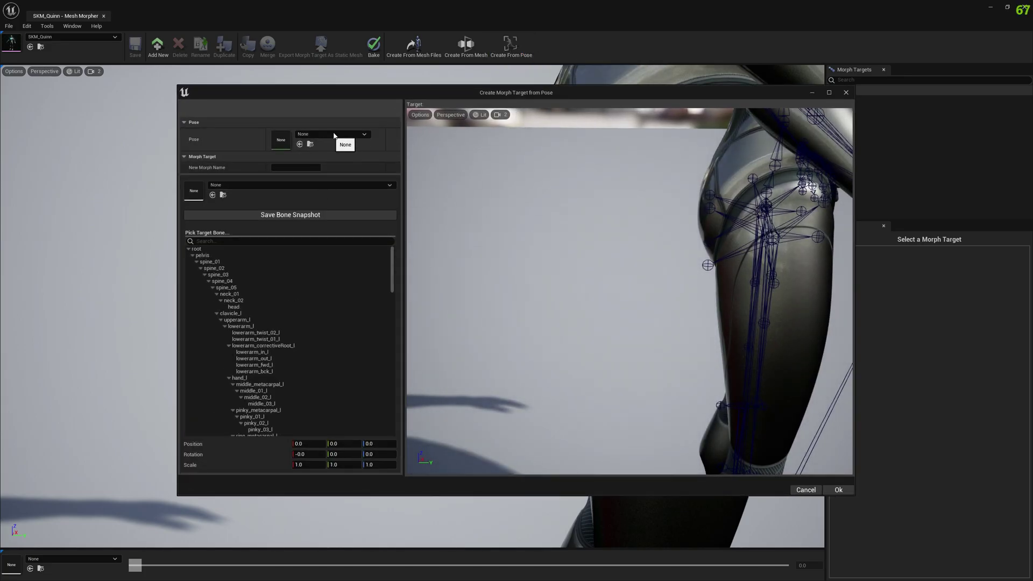
{"action": "left_click", "coordinate": [336, 134]}
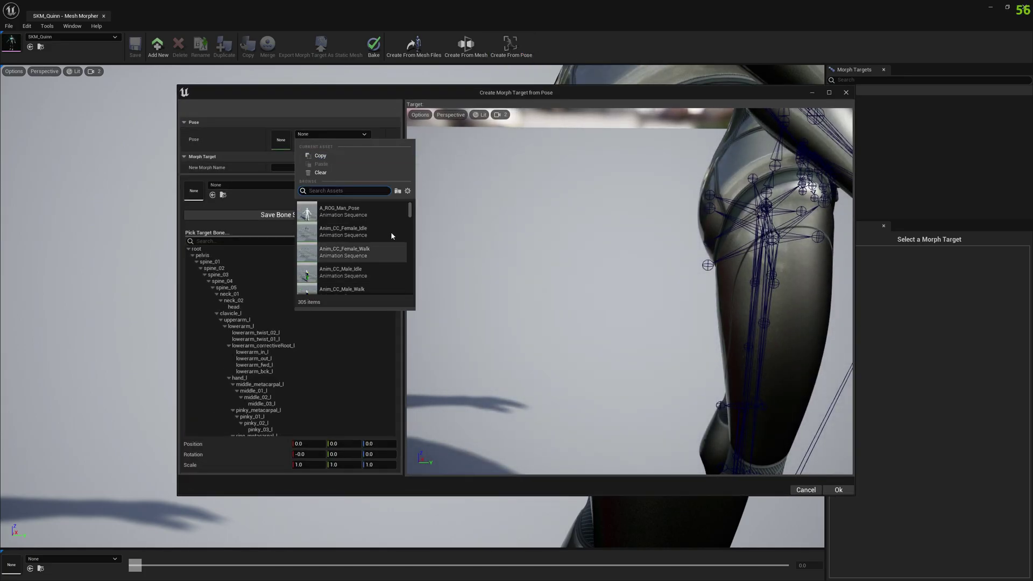
{"action": "key", "text": "s"}
{"action": "right_click_drag", "start_coordinate": [541, 222], "coordinate": [564, 177]}
{"action": "left_click_drag", "start_coordinate": [420, 262], "coordinate": [446, 182]}
{"action": "left_click", "coordinate": [590, 247]}
{"action": "left_click_drag", "start_coordinate": [566, 208], "coordinate": [611, 180]}
Choose the MF_Idle animation sequence as the pose for the morph target
{"action": "left_click", "coordinate": [339, 134]}
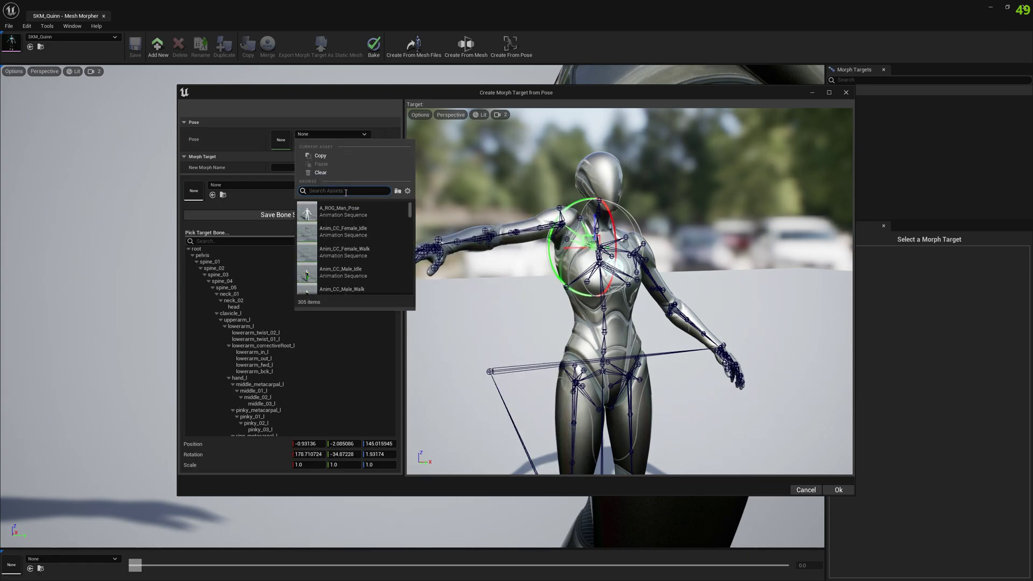
{"action": "type", "text": "mf"}
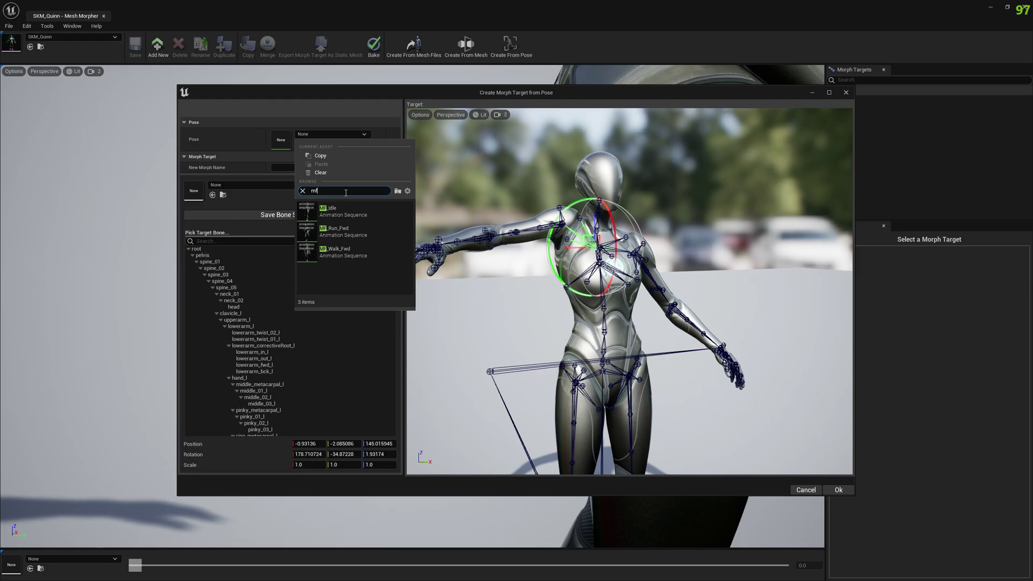
{"action": "left_click", "coordinate": [347, 217]}
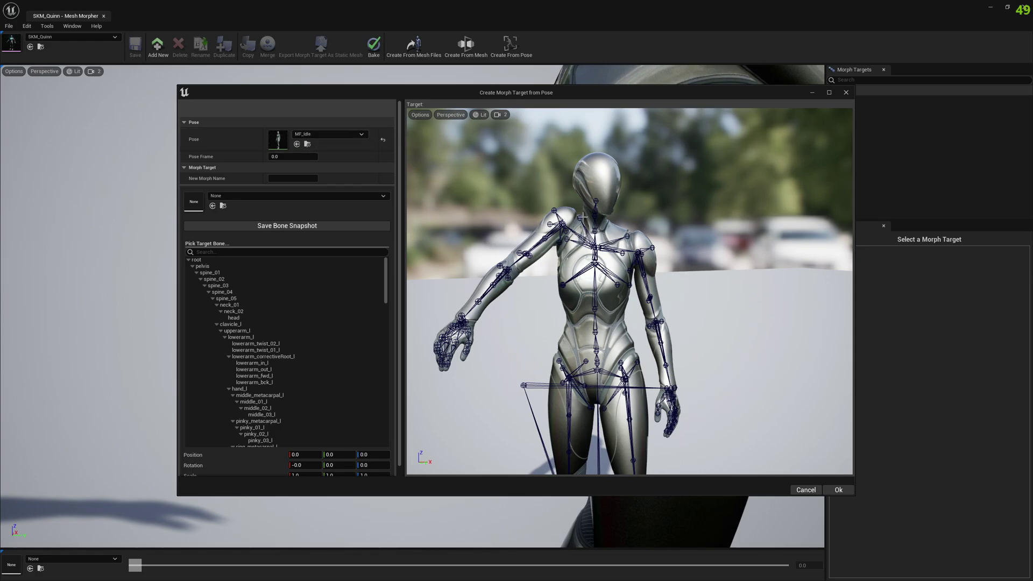
Name the new morph Test2, create it from the current pose and close the creation dialog
{"action": "right_click_drag", "start_coordinate": [554, 233], "coordinate": [581, 286]}
{"action": "key", "text": "s"}
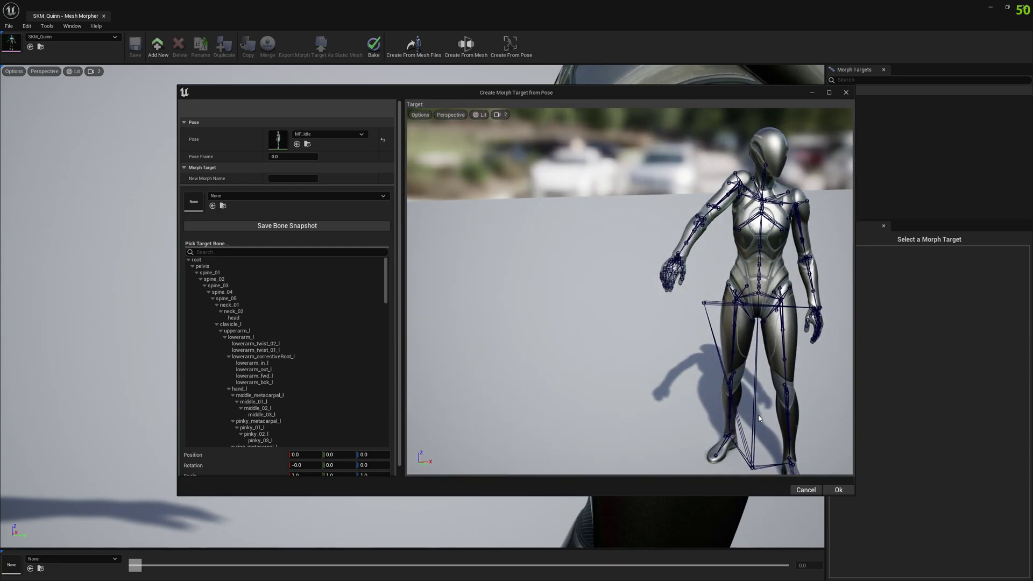
{"action": "left_click", "coordinate": [292, 178]}
{"action": "type", "text": "Test2"}
{"action": "left_click", "coordinate": [837, 488]}
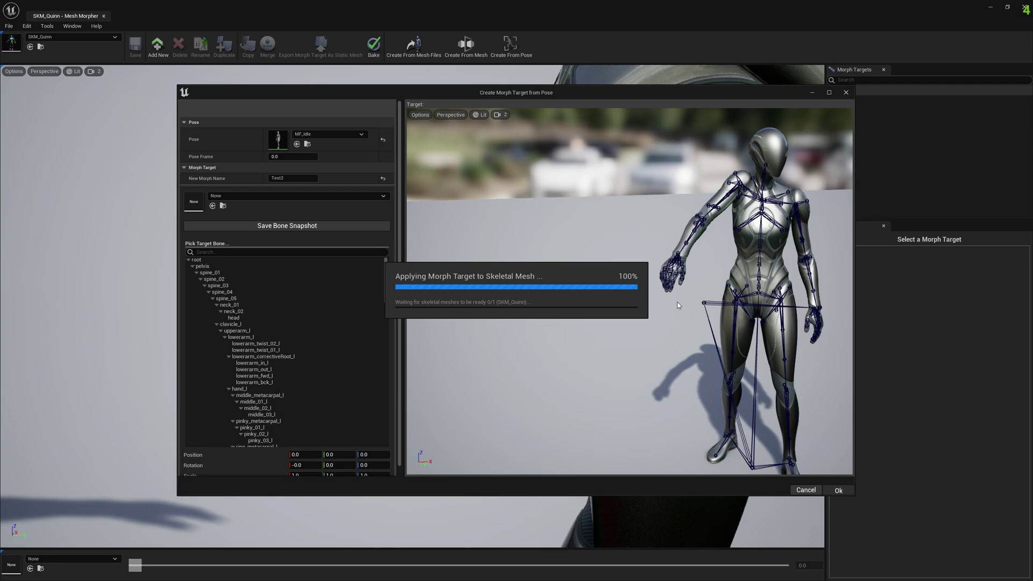
{"action": "left_click", "coordinate": [564, 307]}
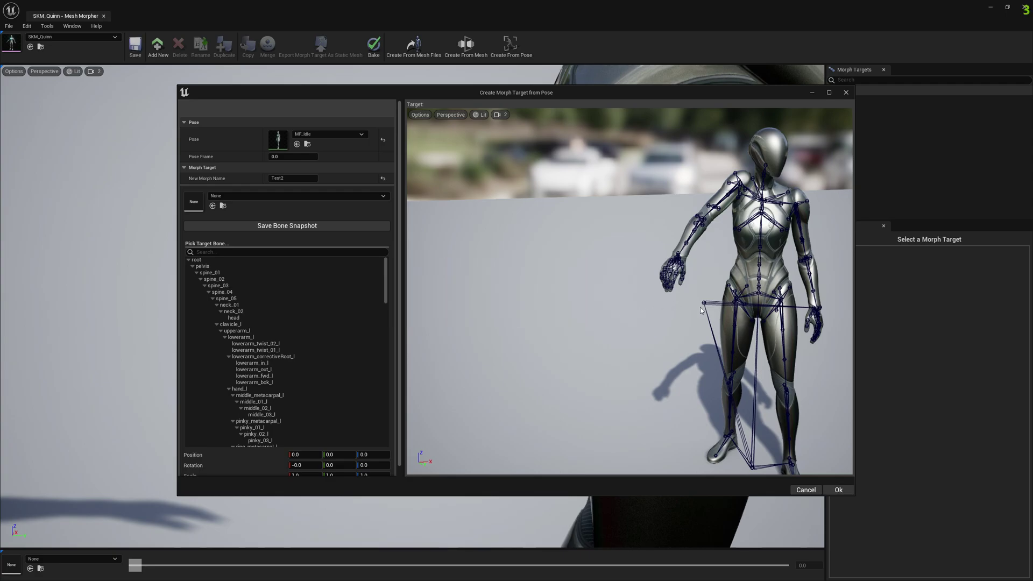
{"action": "left_click", "coordinate": [847, 93]}
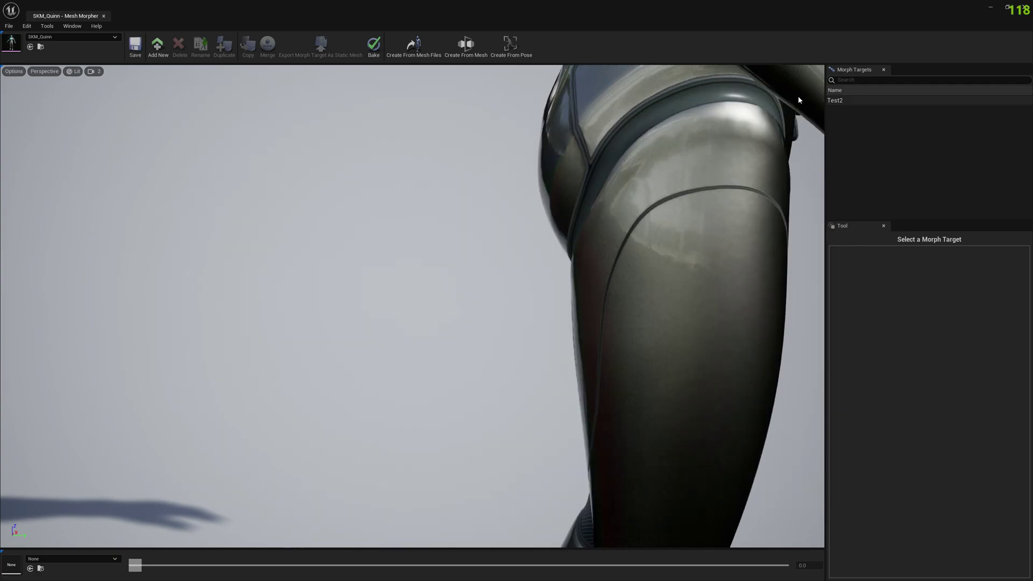
Preview the Test2 morph target, including at weight 1.0 in SKM_Quinn's skeletal mesh editor, and close that editor
{"action": "left_click", "coordinate": [844, 102]}
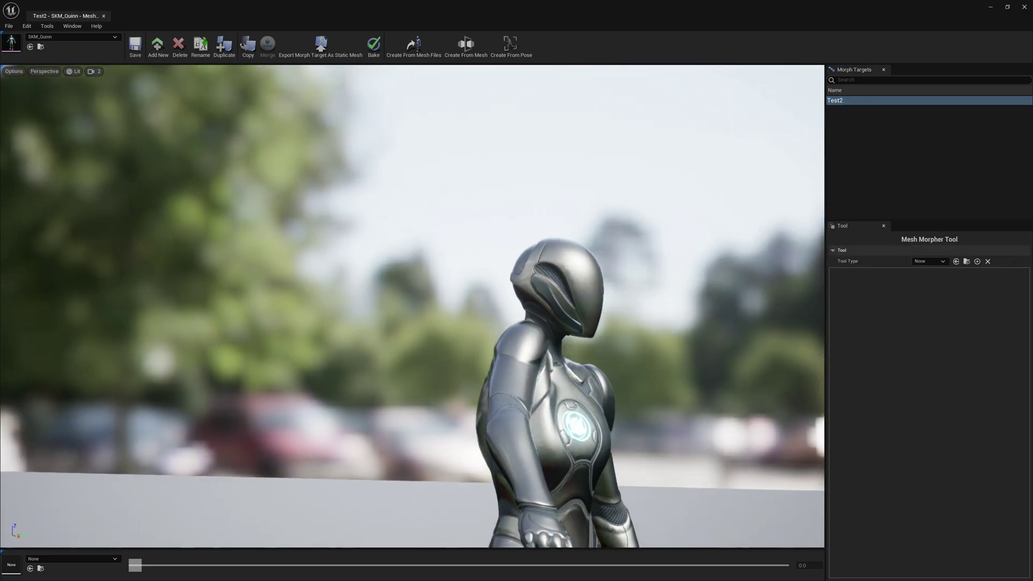
{"action": "mouse_move", "coordinate": [721, 176]}
{"action": "right_mouse_down"}
{"action": "mouse_move", "coordinate": [656, 231]}
{"action": "mouse_move", "coordinate": [672, 199]}
{"action": "mouse_move", "coordinate": [721, 176]}
{"action": "right_mouse_up"}
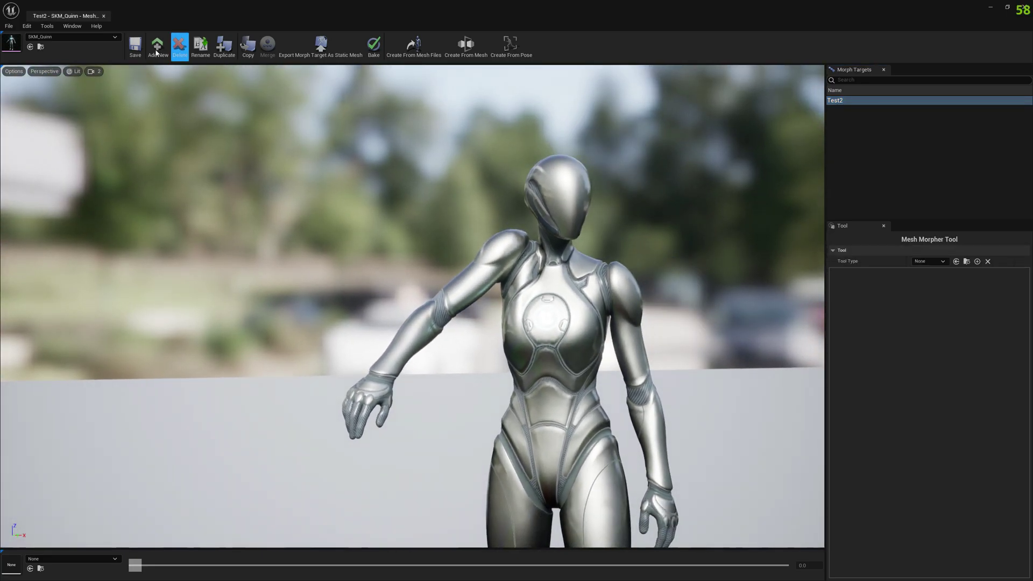
{"action": "double_click", "coordinate": [11, 42]}
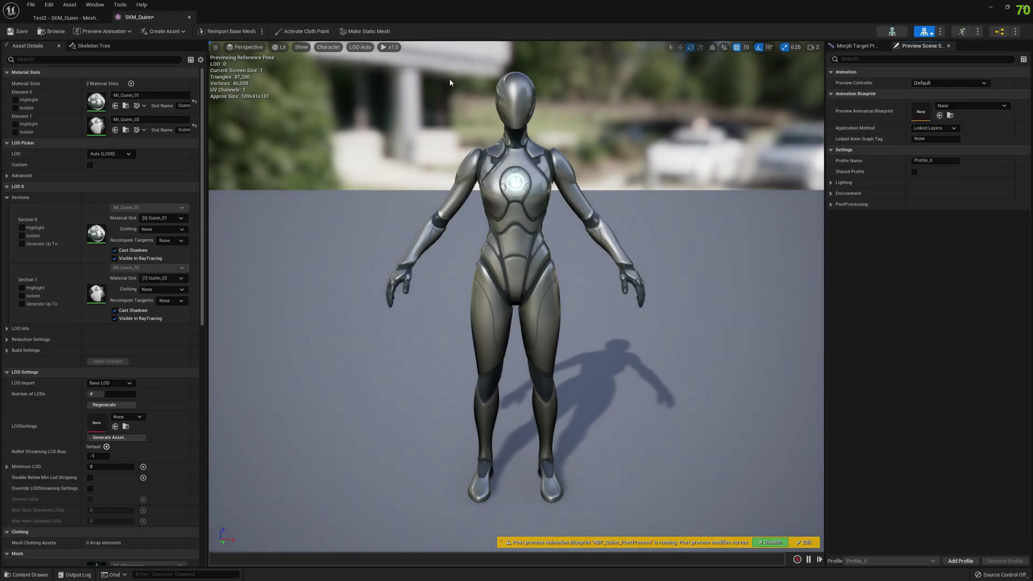
{"action": "left_click", "coordinate": [857, 46]}
{"action": "left_click_drag", "start_coordinate": [888, 84], "coordinate": [928, 84]}
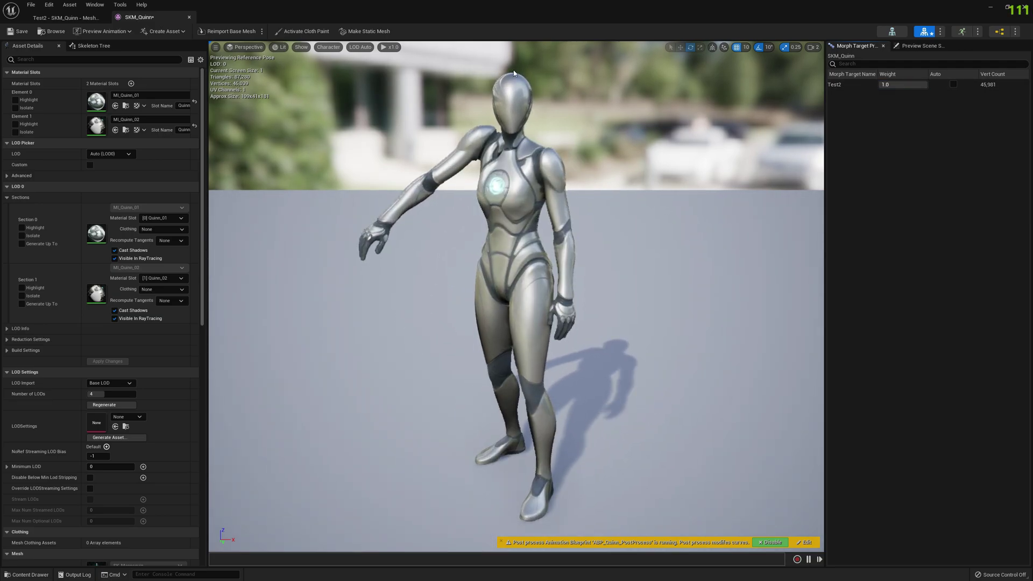
{"action": "left_click", "coordinate": [190, 18]}
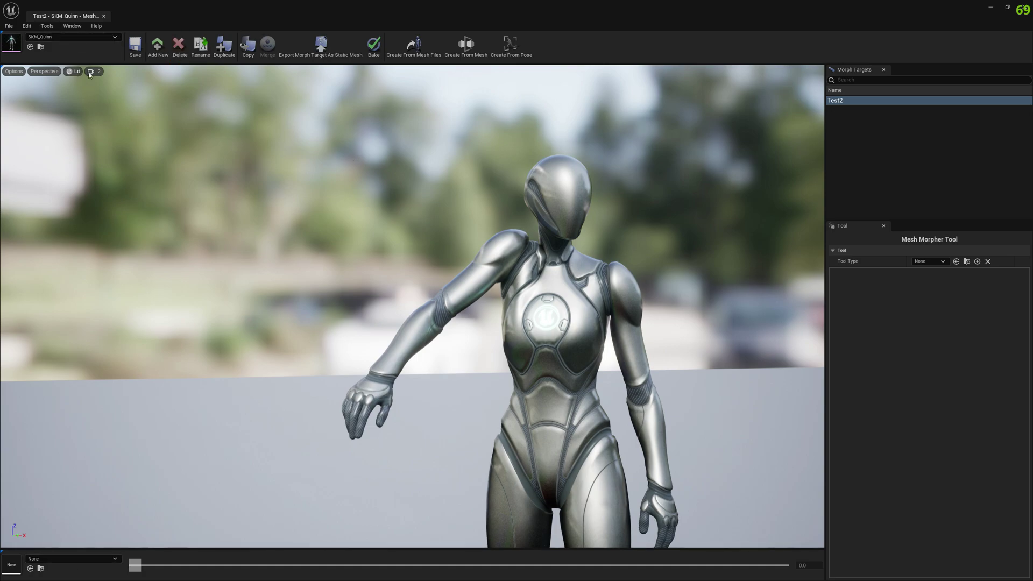
Clear the Test2 selection and apply the MF_Idle animation to the mesh in the main preview
{"action": "right_click", "coordinate": [868, 100]}
{"action": "left_click", "coordinate": [902, 116]}
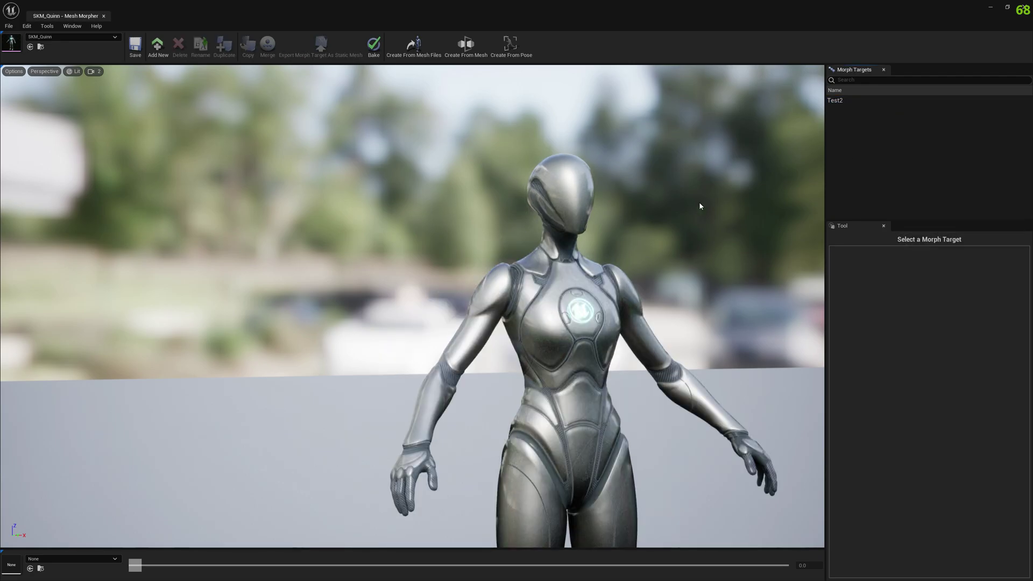
{"action": "left_click", "coordinate": [65, 558]}
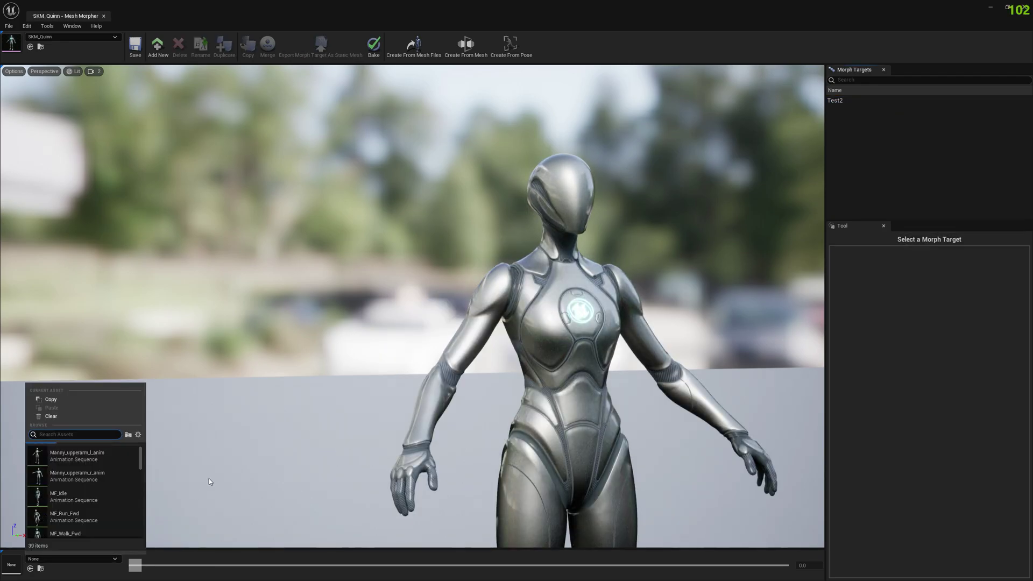
{"action": "type", "text": "mf_idle"}
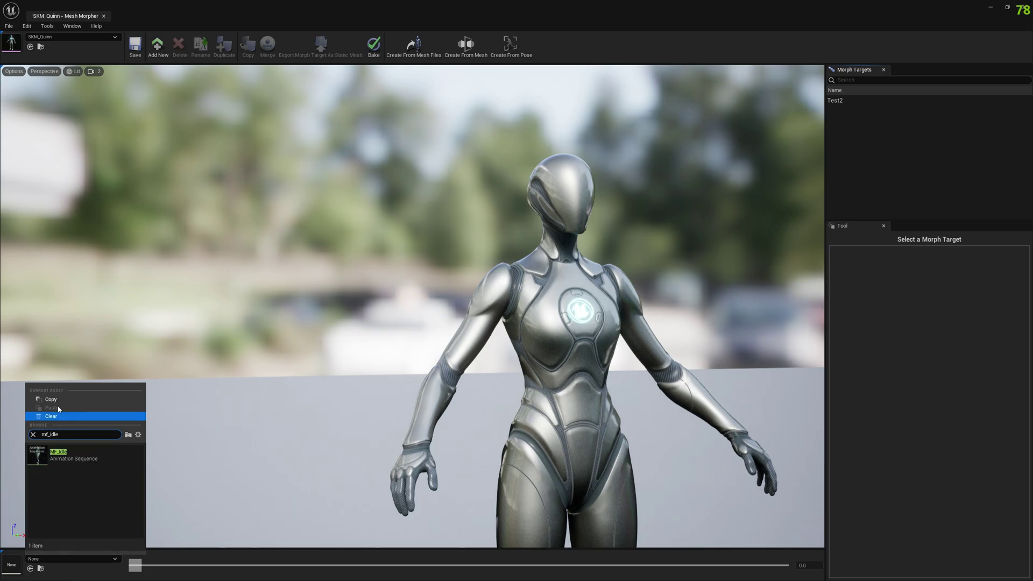
{"action": "left_click", "coordinate": [63, 455]}
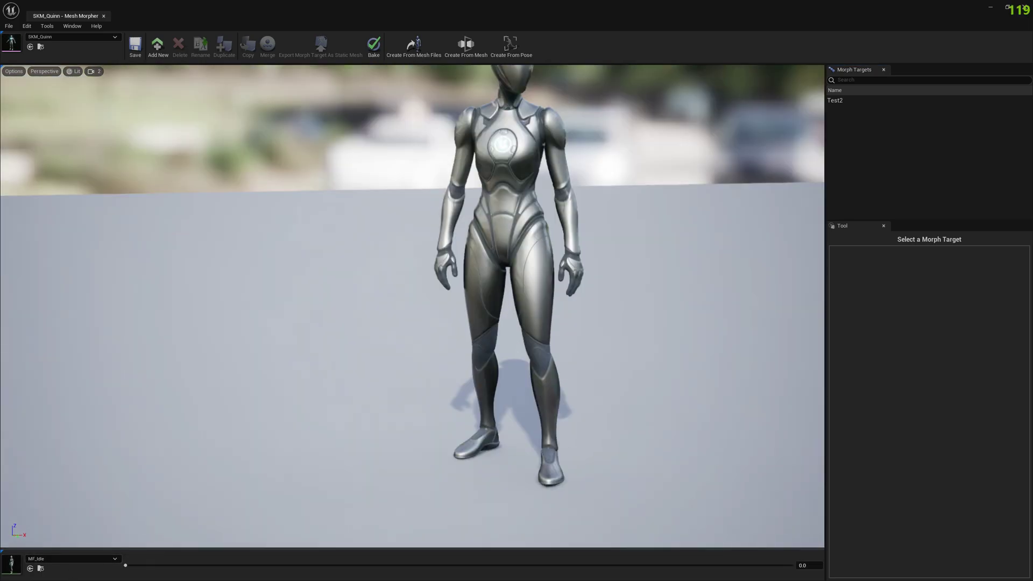
{"action": "right_click_drag", "start_coordinate": [428, 365], "coordinate": [428, 365]}
{"action": "key", "text": "s"}
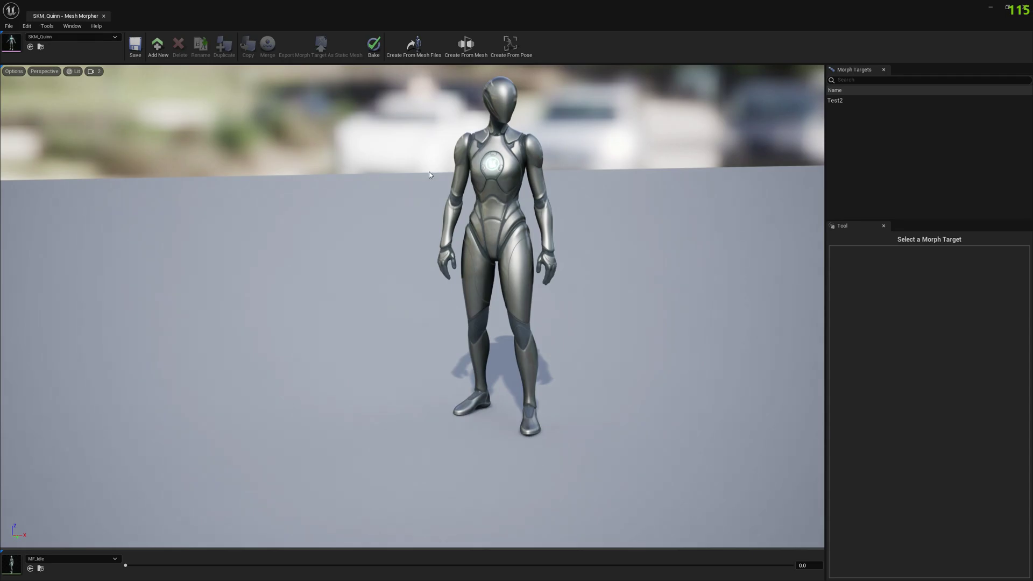
{"action": "right_click_drag", "start_coordinate": [415, 162], "coordinate": [409, 102]}
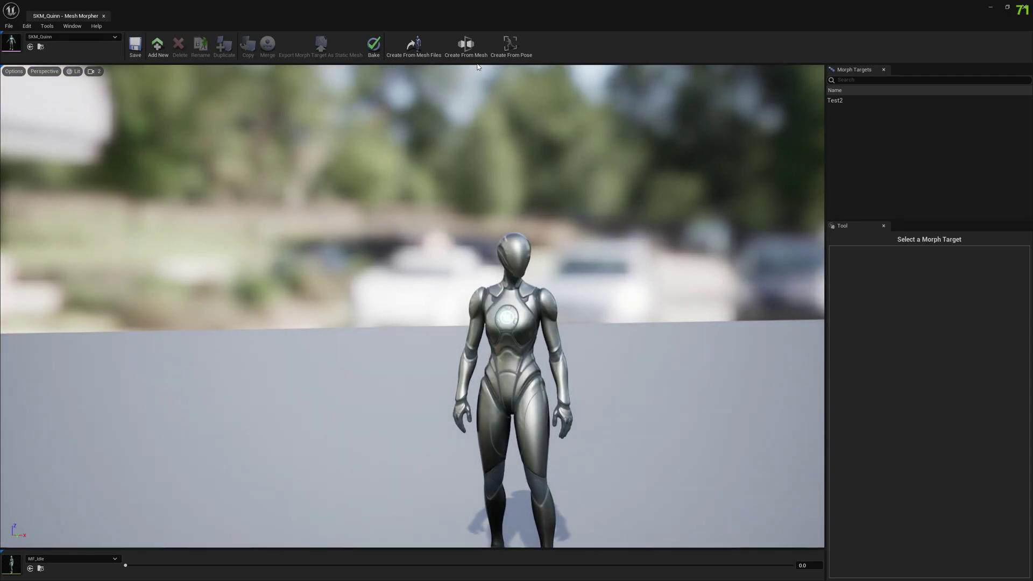
Open a new Create Morph Target from Pose dialog, inspect the posed skeleton and reposition the dialog
{"action": "left_click", "coordinate": [513, 60]}
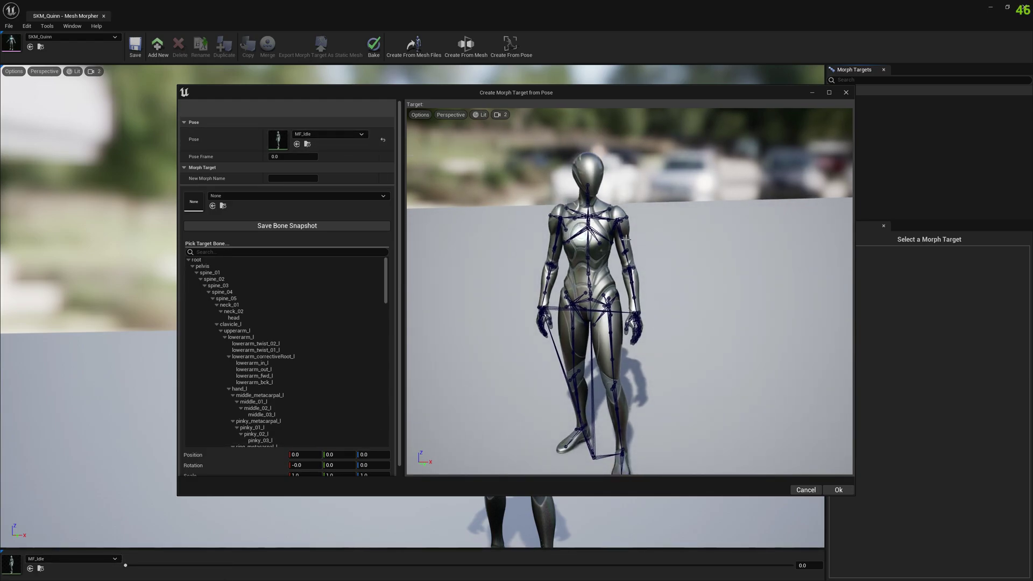
{"action": "left_click_drag", "start_coordinate": [631, 239], "coordinate": [704, 229], "text": "alt"}
{"action": "scroll", "coordinate": [635, 242], "scroll_direction": "up", "scroll_amount": 3}
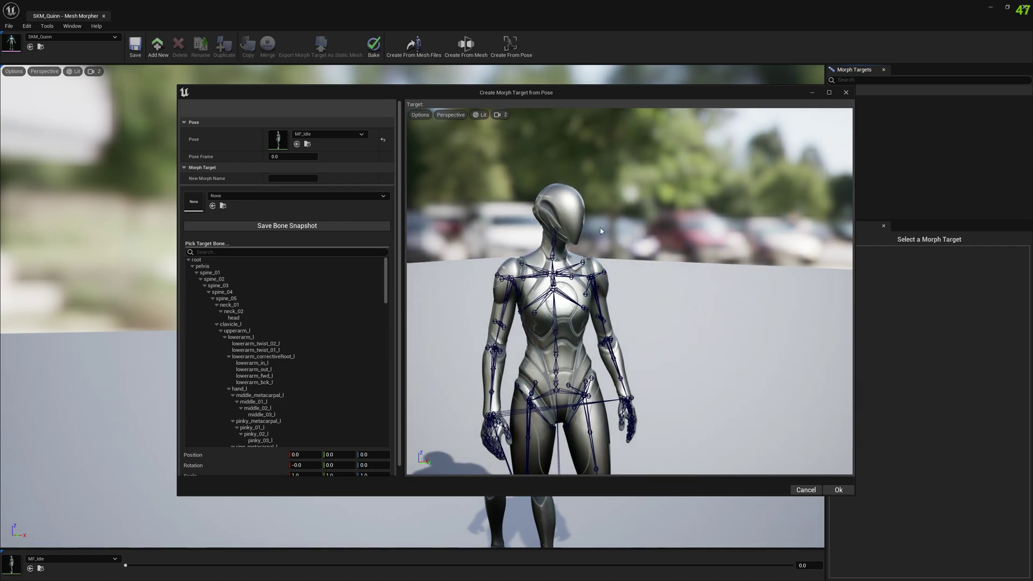
{"action": "left_click_drag", "start_coordinate": [667, 264], "coordinate": [603, 293]}
{"action": "left_click_drag", "start_coordinate": [541, 279], "coordinate": [669, 259]}
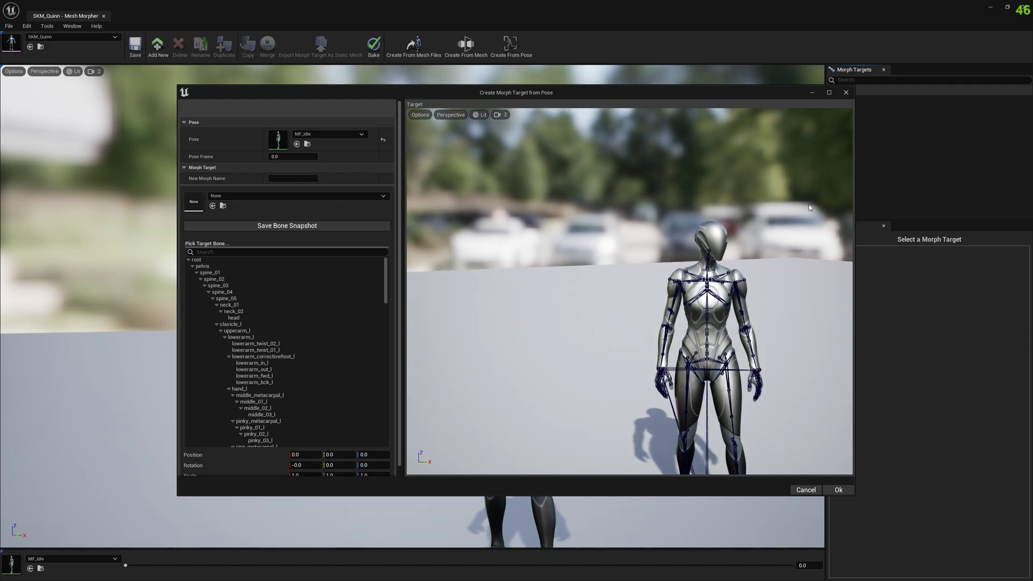
{"action": "mouse_move", "coordinate": [669, 223]}
{"action": "left_mouse_down"}
{"action": "mouse_move", "coordinate": [624, 222]}
{"action": "mouse_move", "coordinate": [668, 222]}
{"action": "left_mouse_up"}
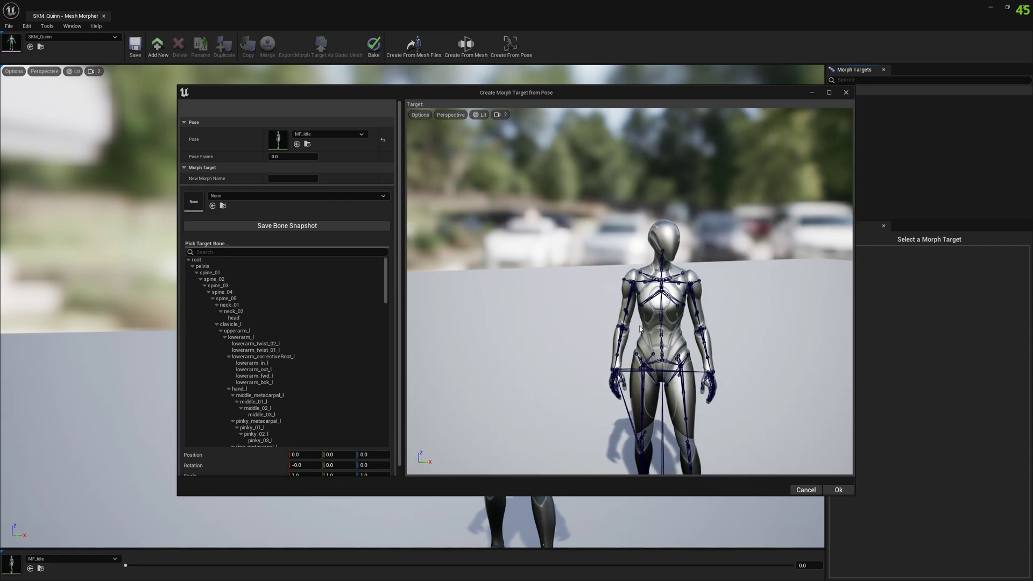
{"action": "left_click_drag", "start_coordinate": [497, 101], "coordinate": [668, 332]}
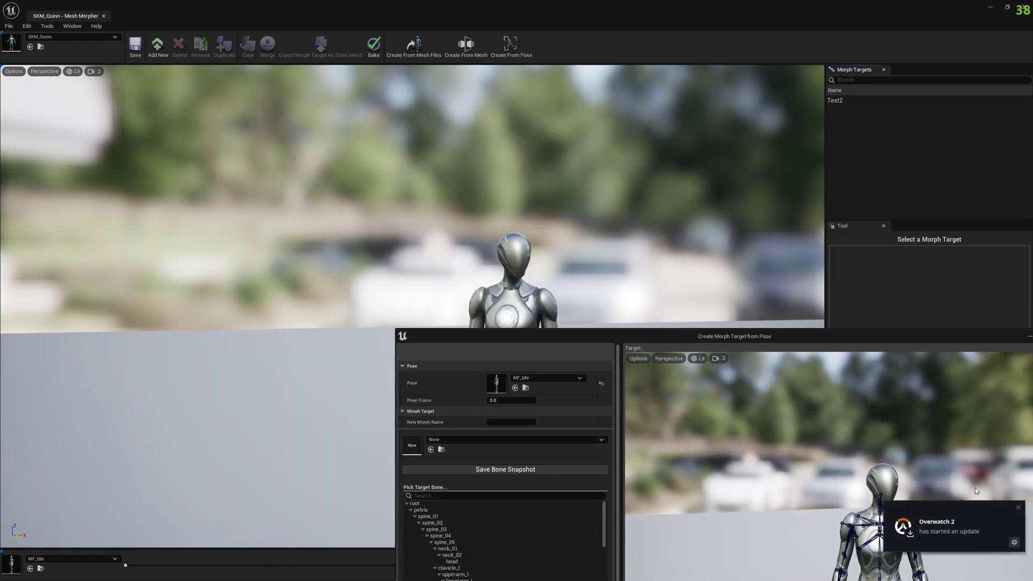
{"action": "left_click", "coordinate": [1017, 507]}
{"action": "left_click_drag", "start_coordinate": [755, 333], "coordinate": [459, 115]}
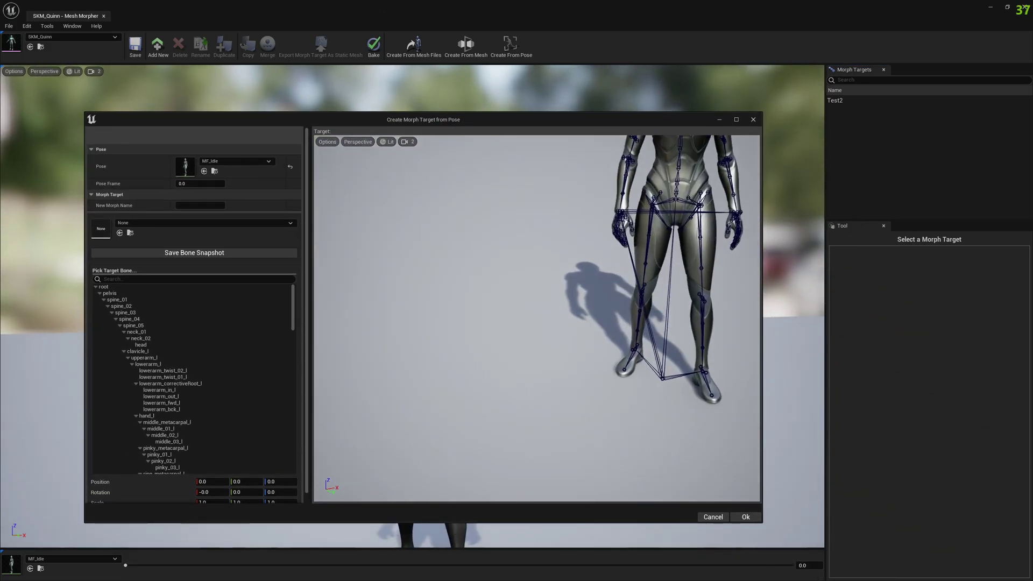
Select the base bone of the right pinky finger and rotate it outward to about 69.5, 45.2, -11.1
{"action": "key", "text": "w"}
{"action": "right_click_drag", "start_coordinate": [537, 318], "coordinate": [596, 278]}
{"action": "left_click", "coordinate": [496, 284]}
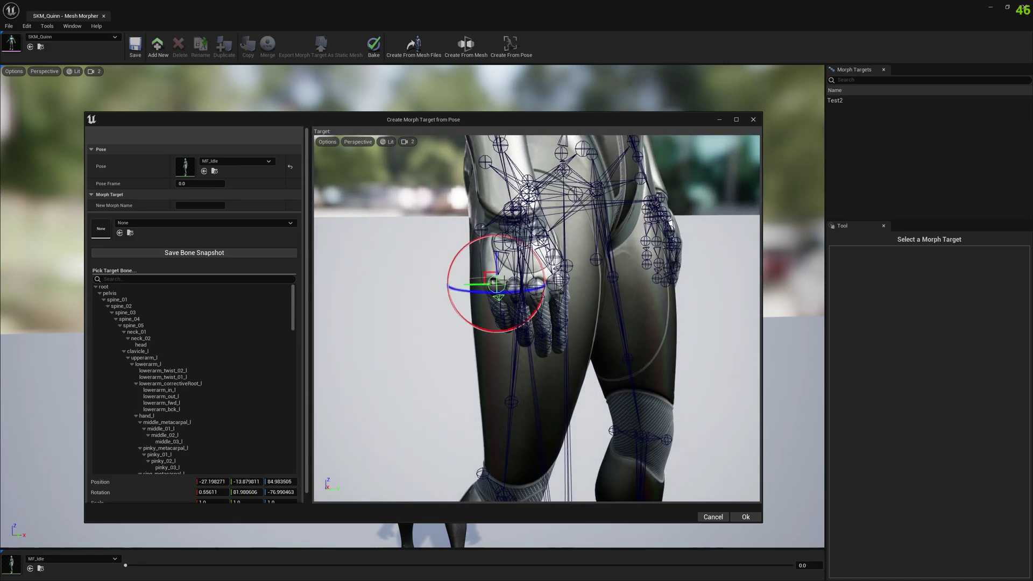
{"action": "key", "text": "d"}
{"action": "right_click_drag", "start_coordinate": [503, 279], "coordinate": [410, 285]}
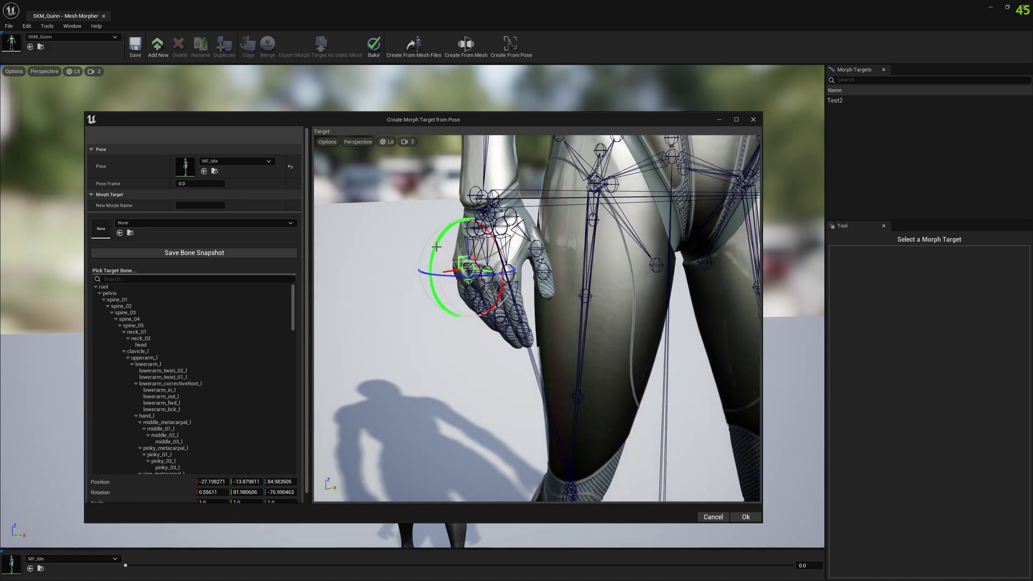
{"action": "left_click_drag", "start_coordinate": [436, 244], "coordinate": [458, 220]}
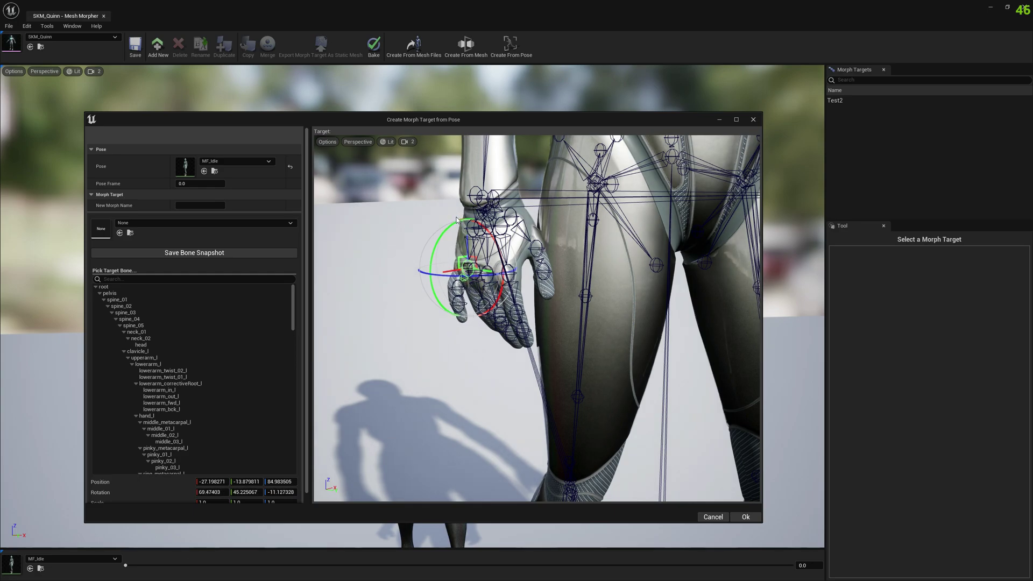
Name the new morph Pinkie, create it from the current pose and minimize the creation dialog
{"action": "left_click", "coordinate": [202, 205]}
{"action": "key", "text": "BackSpace"}
{"action": "type", "text": "Pinkie"}
{"action": "left_click", "coordinate": [746, 517]}
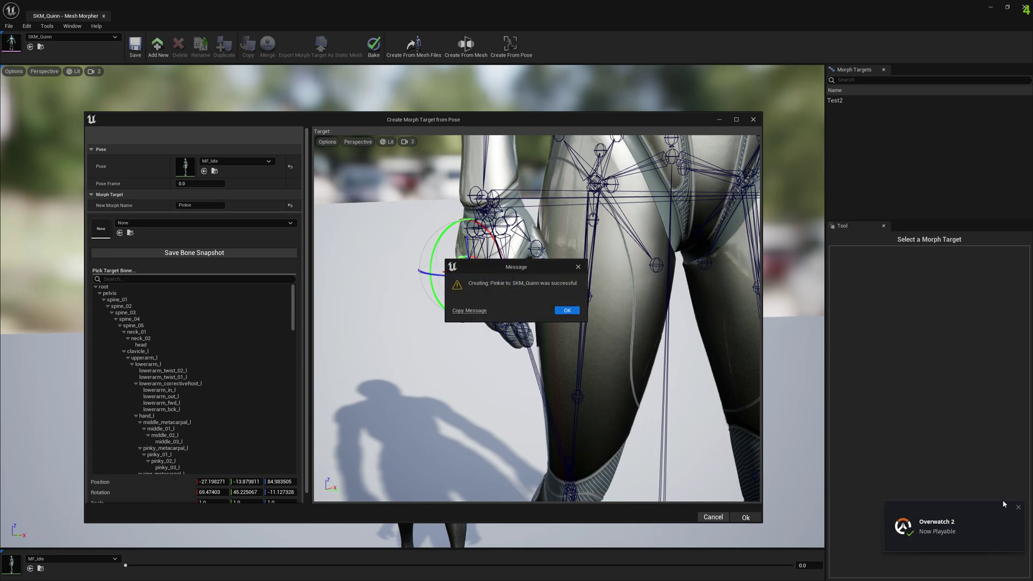
{"action": "left_click", "coordinate": [1018, 507]}
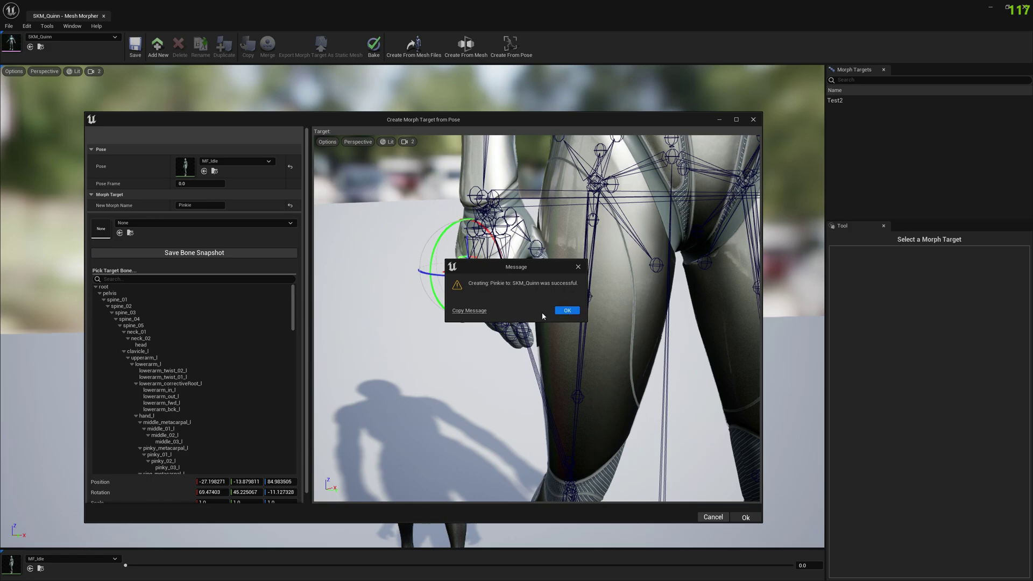
{"action": "left_click", "coordinate": [566, 311]}
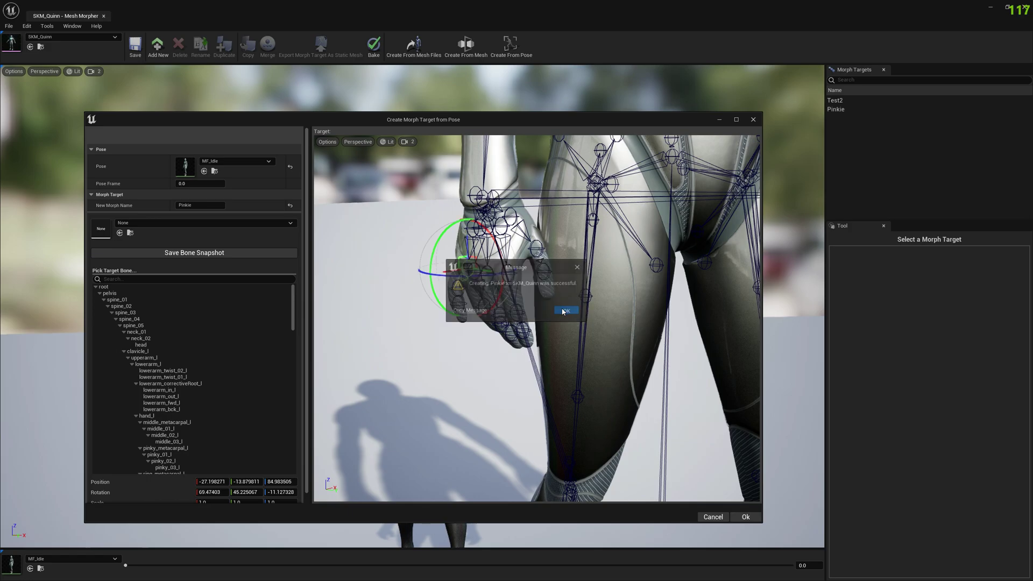
{"action": "left_click", "coordinate": [720, 120]}
Clear the MF_Idle preview animation and load the Pinkie morph target onto the mesh
{"action": "left_click", "coordinate": [836, 110]}
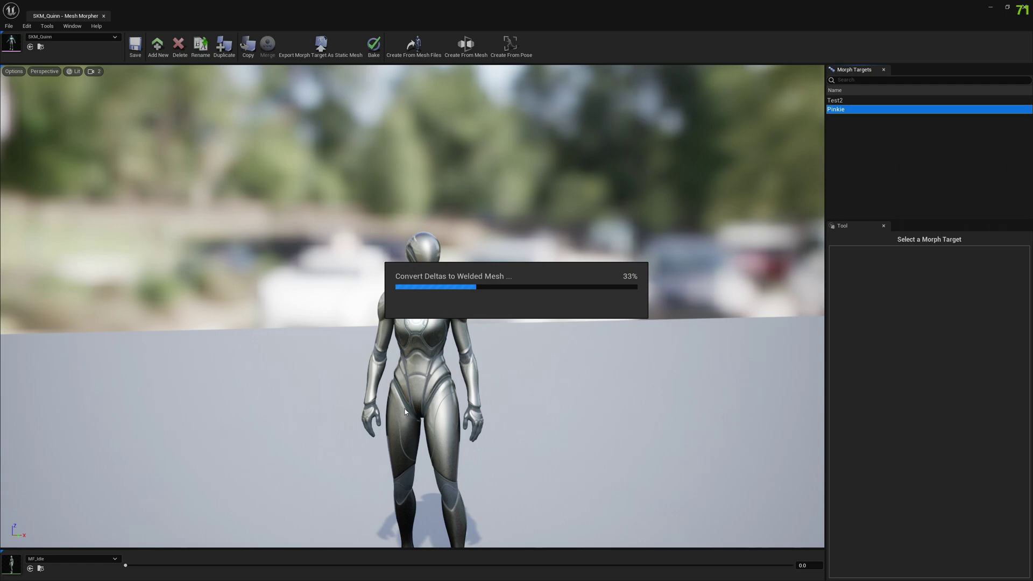
{"action": "left_click", "coordinate": [92, 558]}
{"action": "left_click", "coordinate": [60, 417]}
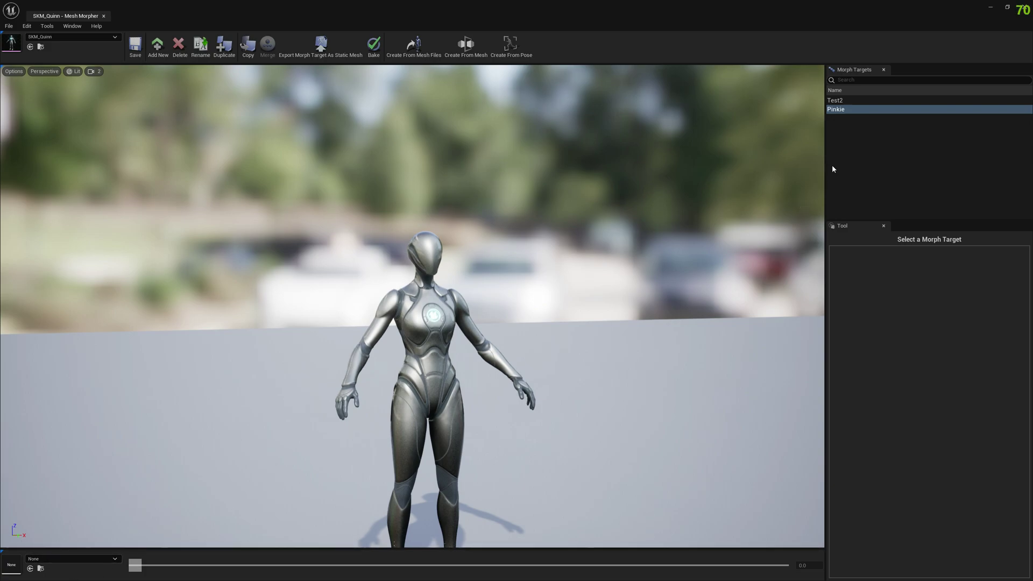
{"action": "left_click", "coordinate": [845, 112]}
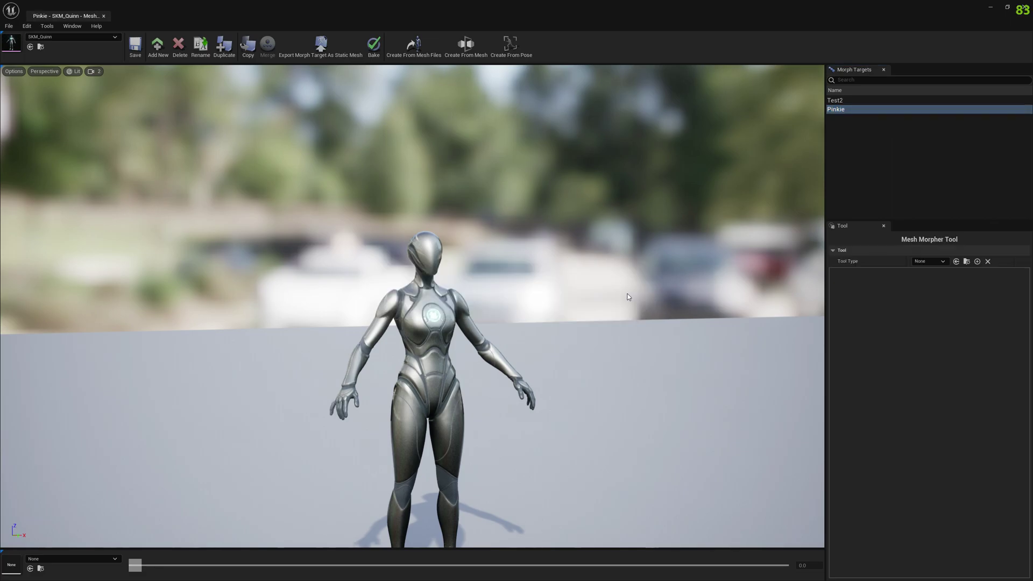
Examine the right hand's pinky finger on the mesh from close up and from the front
{"action": "right_click_drag", "start_coordinate": [630, 294], "coordinate": [673, 301]}
{"action": "key", "text": "w"}
{"action": "key", "text": "a"}
{"action": "right_click_drag", "start_coordinate": [414, 306], "coordinate": [448, 357]}
{"action": "key", "text": "w"}
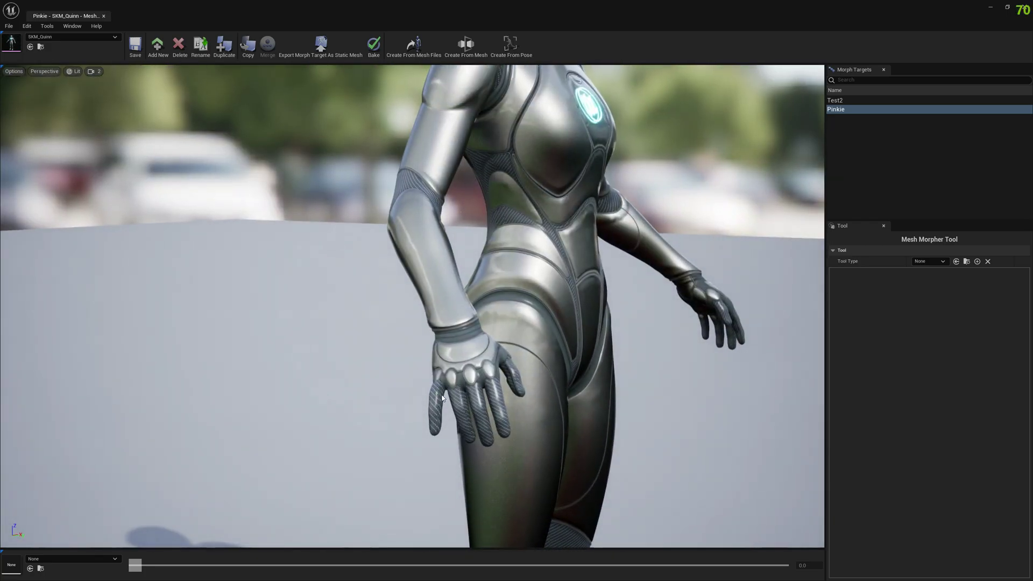
{"action": "right_click_drag", "start_coordinate": [463, 395], "coordinate": [304, 322]}
{"action": "key", "text": "a"}
{"action": "key", "text": "d"}
{"action": "key", "text": "d"}
{"action": "key", "text": "s"}
{"action": "left_click_drag", "start_coordinate": [388, 388], "coordinate": [457, 378]}
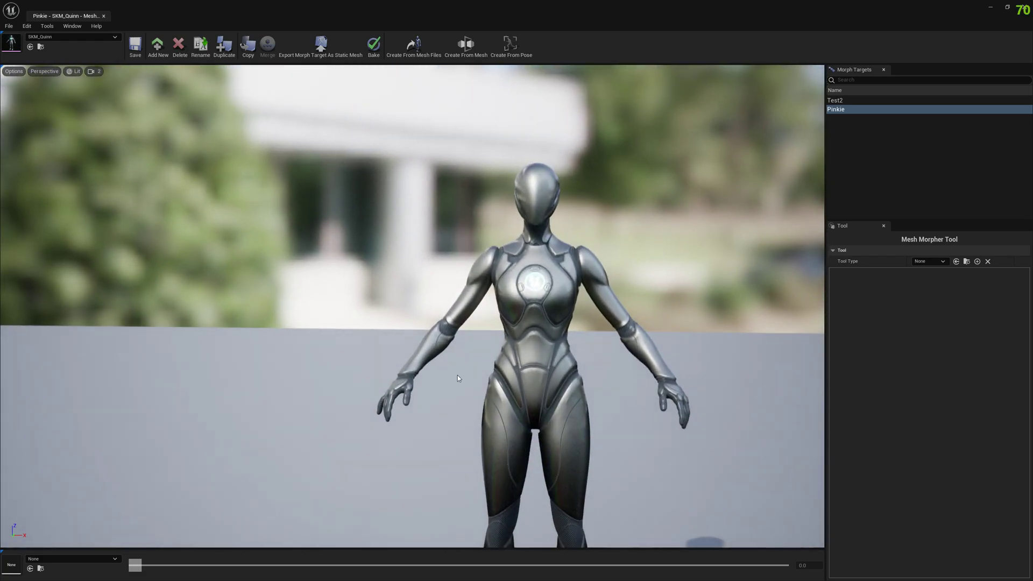
Open SKM_Quinn in its skeletal mesh editor and set the preview controller to Use Specific Animation with MF_Idle
{"action": "left_click", "coordinate": [12, 43]}
{"action": "left_click", "coordinate": [923, 47]}
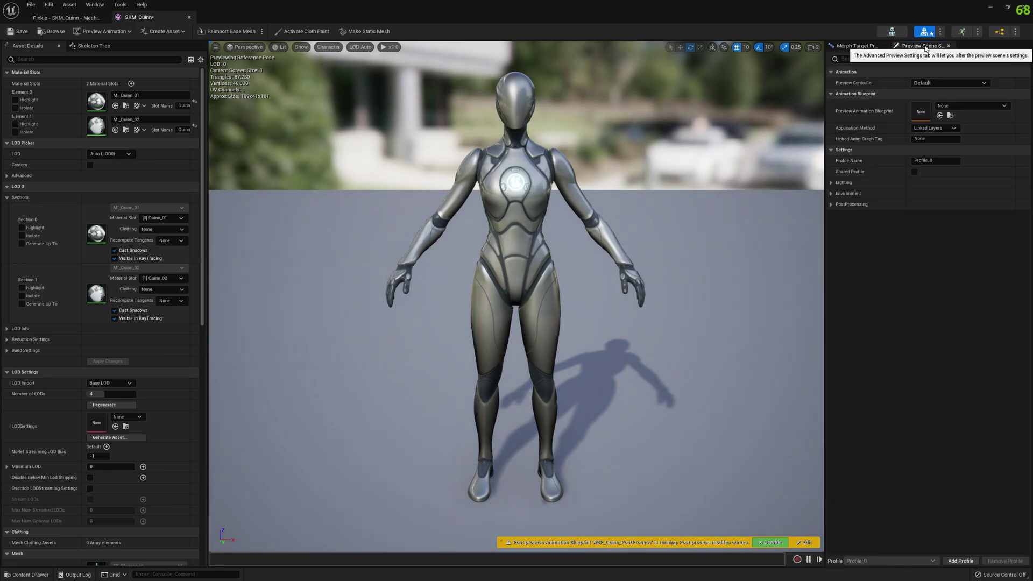
{"action": "left_click", "coordinate": [931, 82]}
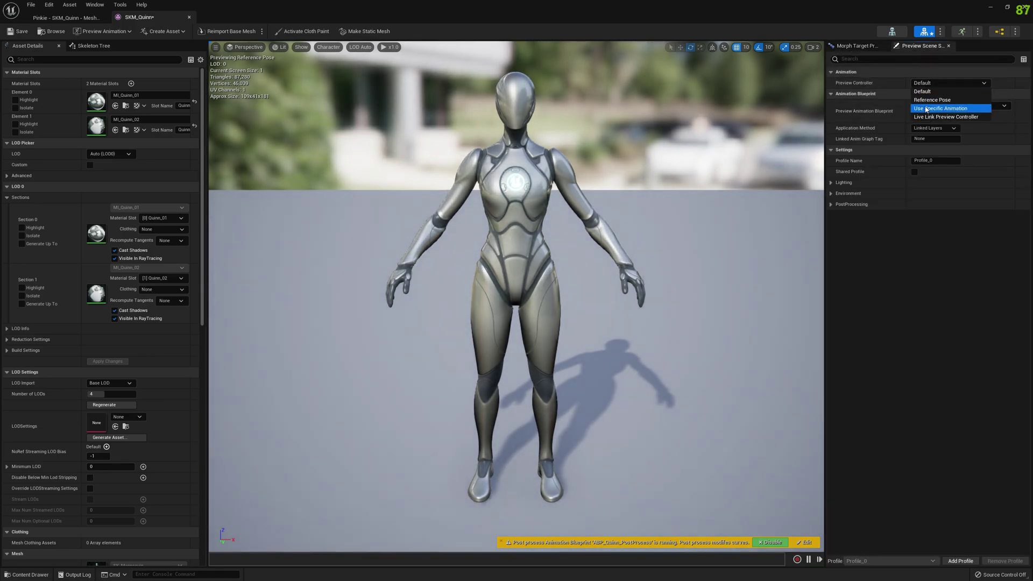
{"action": "left_click", "coordinate": [935, 108]}
{"action": "left_click", "coordinate": [956, 94]}
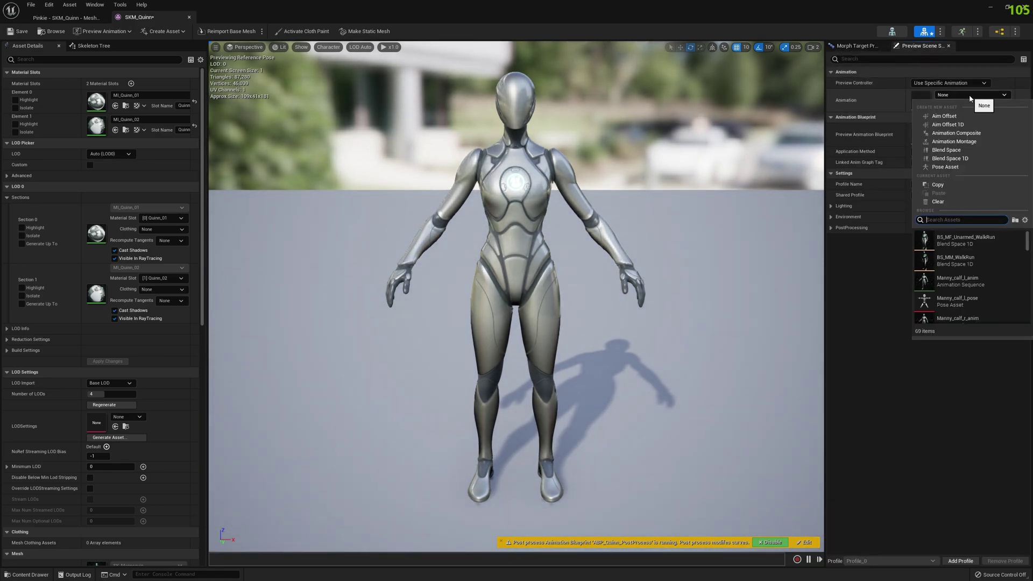
{"action": "type", "text": "mf_id"}
{"action": "left_click", "coordinate": [939, 237]}
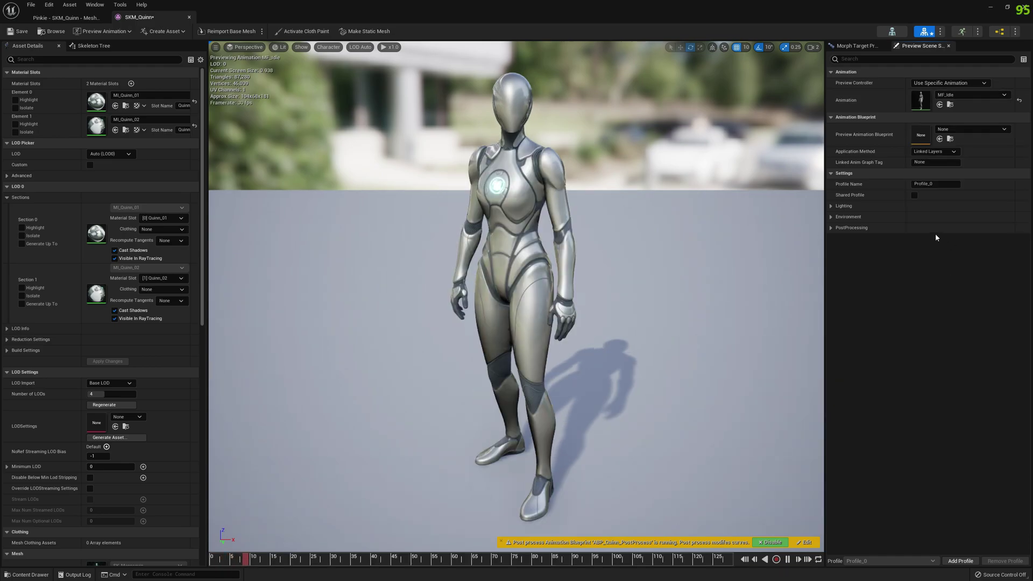
Open the MF_Idle animation asset, add a Pinkie curve to it and frame the right hand
{"action": "double_click", "coordinate": [921, 101]}
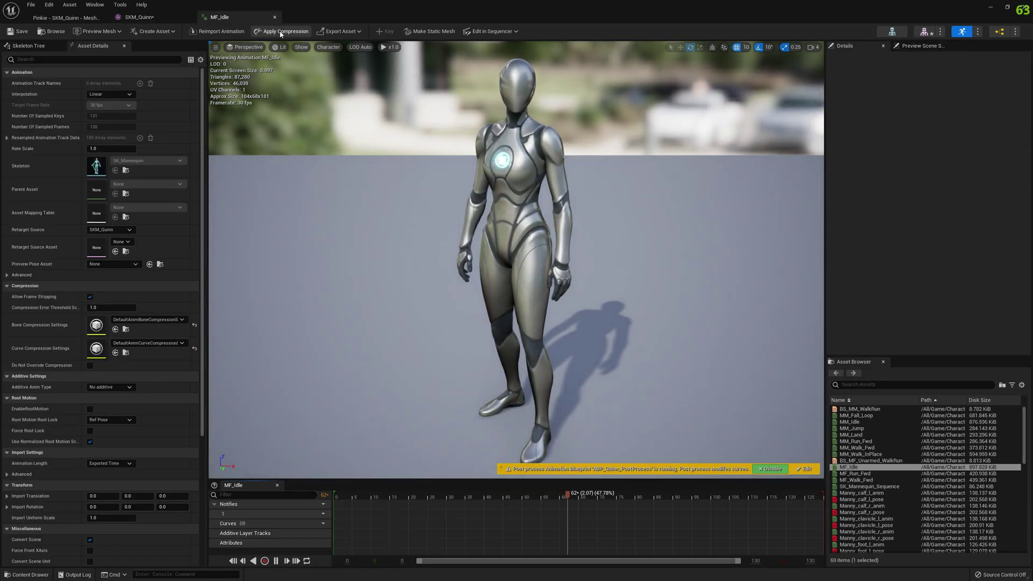
{"action": "left_click", "coordinate": [317, 523]}
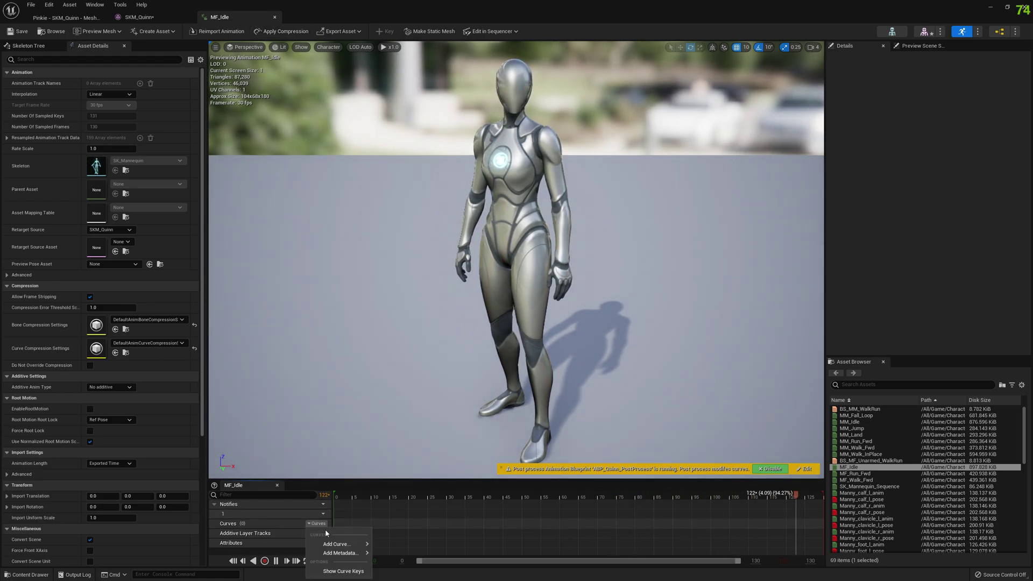
{"action": "mouse_move", "coordinate": [358, 544]}
{"action": "left_click_drag", "start_coordinate": [496, 472], "coordinate": [496, 577]}
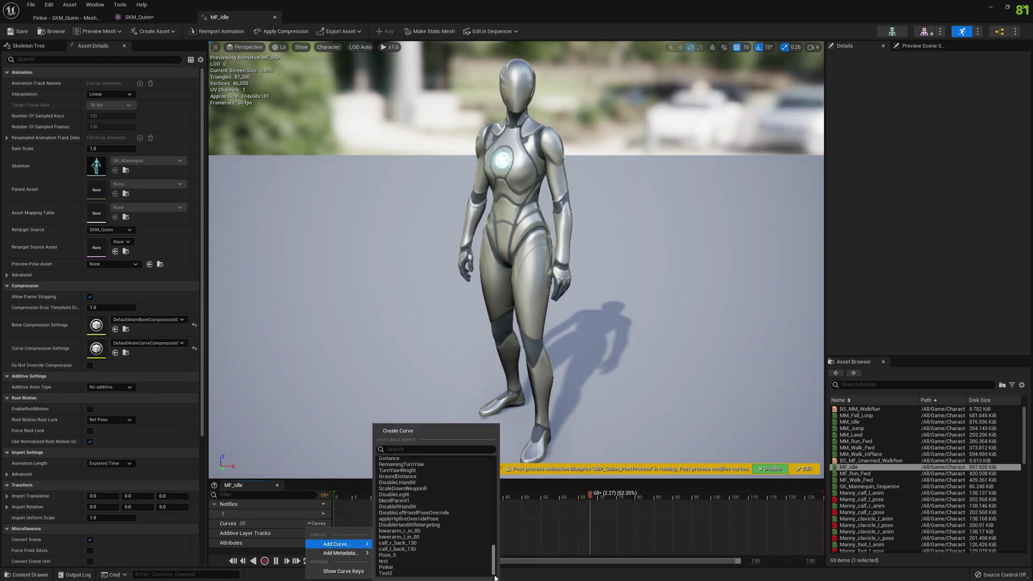
{"action": "left_click", "coordinate": [390, 568]}
{"action": "key", "text": "a"}
{"action": "right_click_drag", "start_coordinate": [441, 433], "coordinate": [360, 453]}
{"action": "key", "text": "d"}
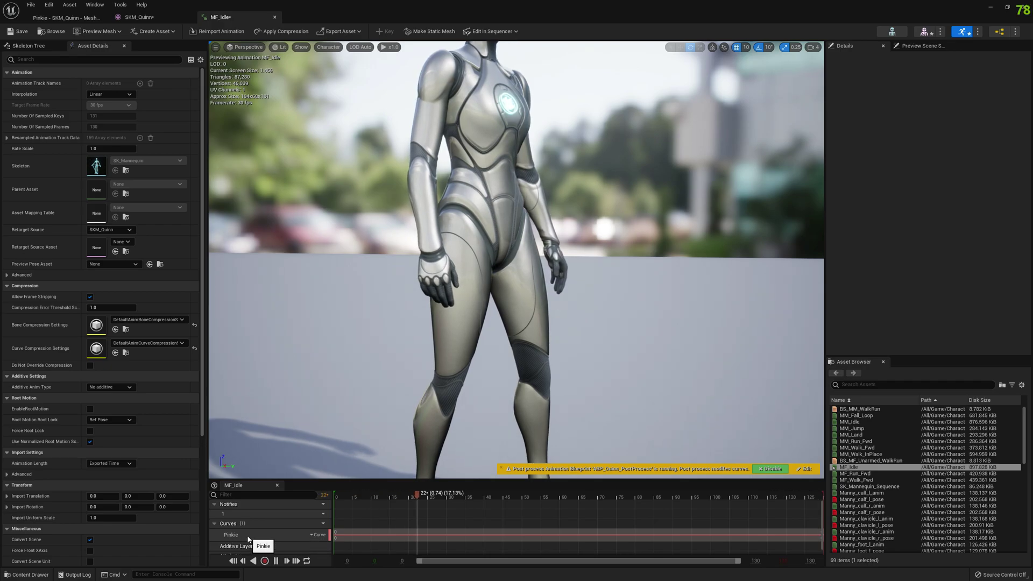
Open the Pinkie curve in the Curve Editor and add a key near its start
{"action": "double_click", "coordinate": [349, 532]}
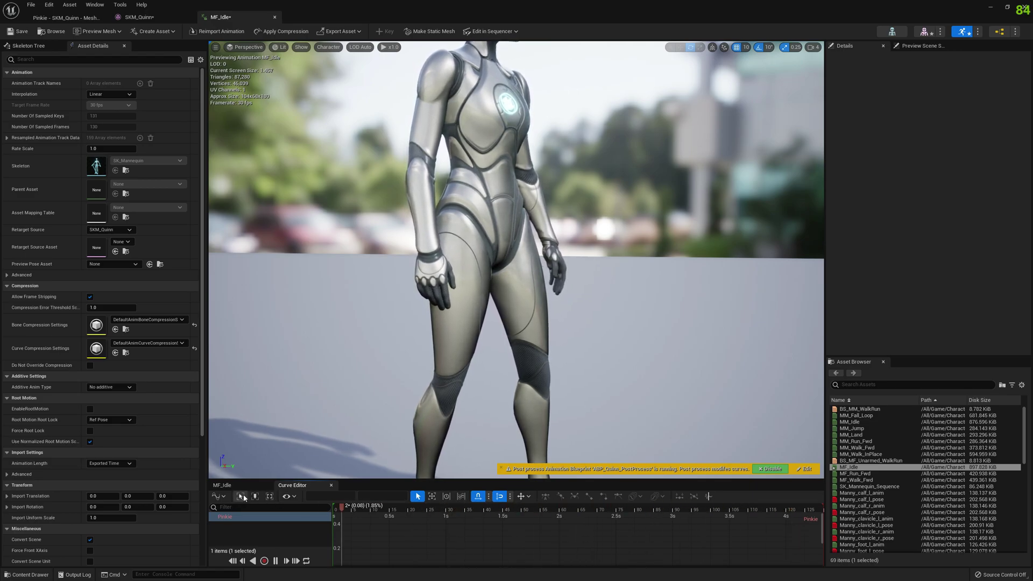
{"action": "key", "text": "f"}
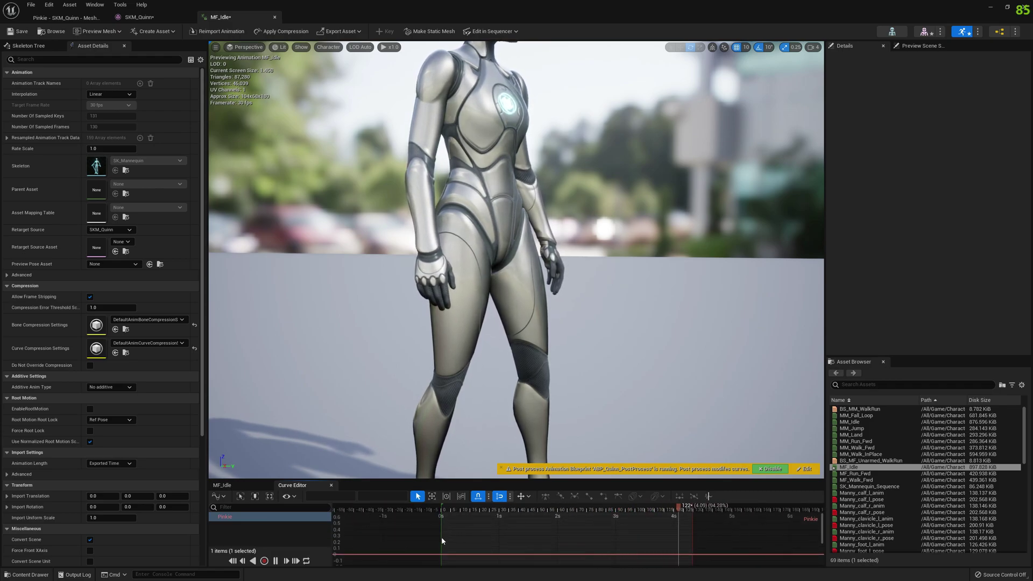
{"action": "scroll", "coordinate": [443, 529], "scroll_direction": "up", "scroll_amount": 1}
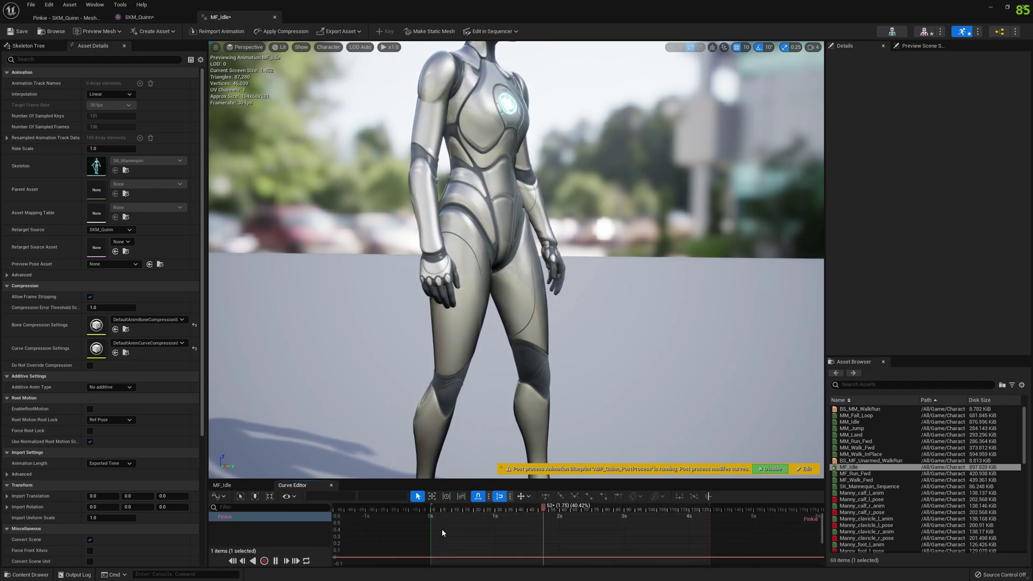
{"action": "scroll", "coordinate": [425, 528], "scroll_direction": "up", "scroll_amount": 1}
{"action": "scroll", "coordinate": [442, 531], "scroll_direction": "down", "scroll_amount": 1}
{"action": "scroll", "coordinate": [442, 528], "scroll_direction": "down", "scroll_amount": 1}
{"action": "mouse_move", "coordinate": [462, 530]}
{"action": "right_mouse_down"}
{"action": "mouse_move", "coordinate": [461, 565]}
{"action": "mouse_move", "coordinate": [451, 527]}
{"action": "right_mouse_up"}
{"action": "right_click", "coordinate": [454, 527]}
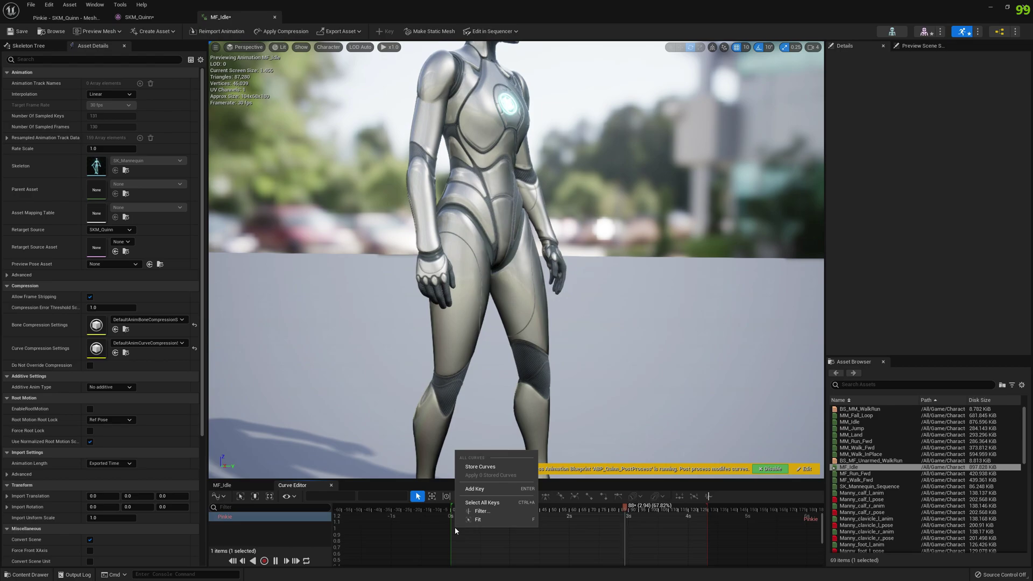
{"action": "left_click", "coordinate": [484, 491]}
Move the Pinkie curve's key to time 0 with a value of 1.0
{"action": "scroll", "coordinate": [592, 548], "scroll_direction": "down", "scroll_amount": 4}
{"action": "mouse_move", "coordinate": [591, 548]}
{"action": "right_mouse_down"}
{"action": "mouse_move", "coordinate": [574, 492]}
{"action": "mouse_move", "coordinate": [585, 529]}
{"action": "right_mouse_up"}
{"action": "left_click_drag", "start_coordinate": [619, 560], "coordinate": [474, 517]}
{"action": "right_click_drag", "start_coordinate": [477, 532], "coordinate": [494, 548]}
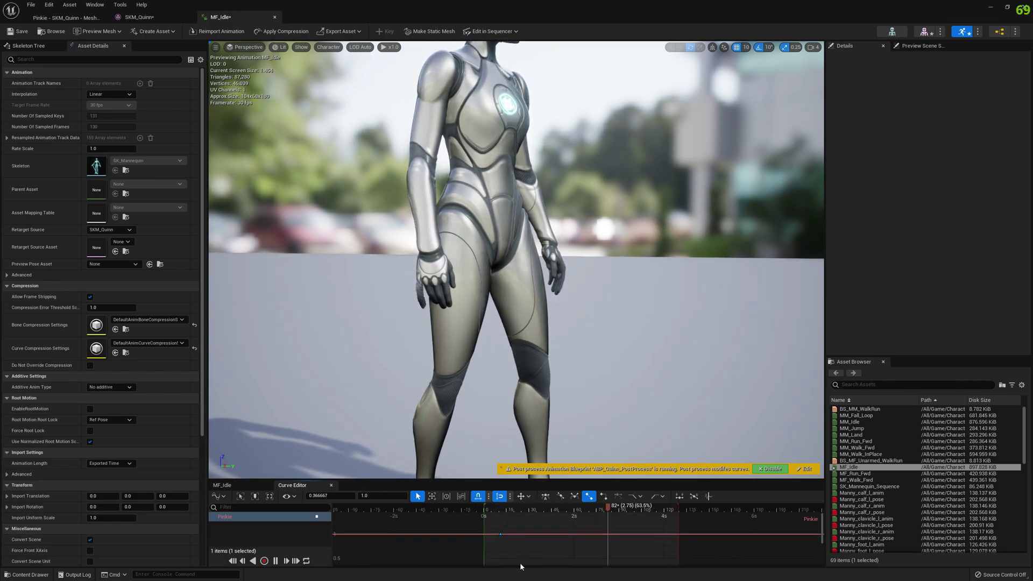
{"action": "scroll", "coordinate": [514, 556], "scroll_direction": "up", "scroll_amount": 2}
{"action": "left_click_drag", "start_coordinate": [471, 530], "coordinate": [458, 531]}
{"action": "scroll", "coordinate": [452, 555], "scroll_direction": "up", "scroll_amount": 2}
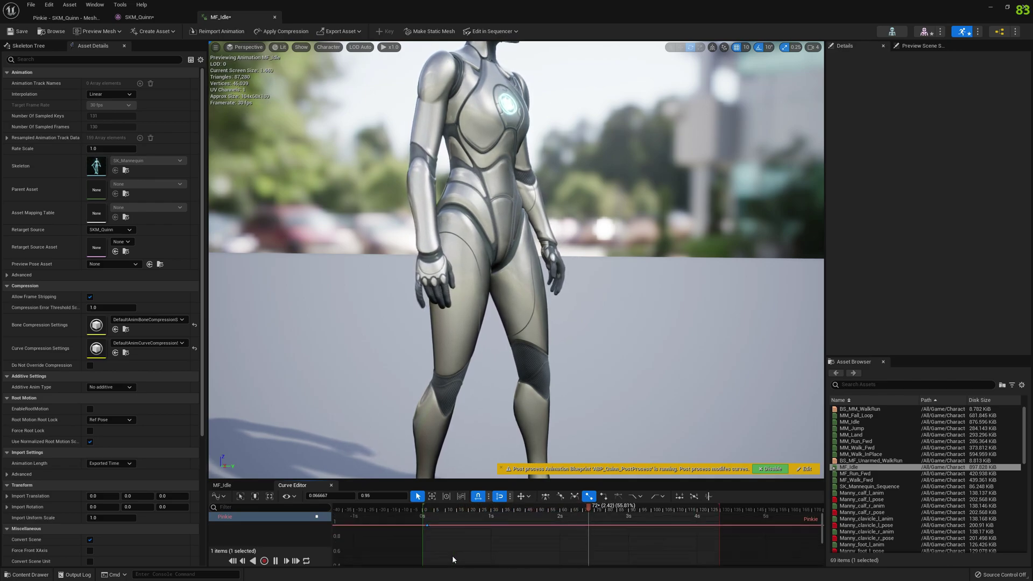
{"action": "right_click_drag", "start_coordinate": [452, 556], "coordinate": [541, 562]}
{"action": "scroll", "coordinate": [498, 553], "scroll_direction": "up", "scroll_amount": 2}
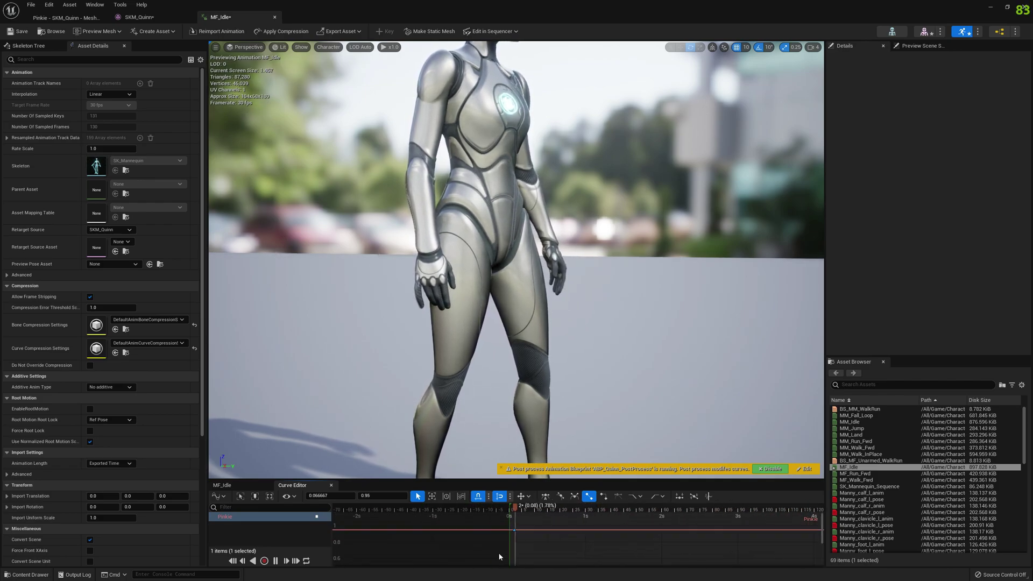
{"action": "scroll", "coordinate": [512, 534], "scroll_direction": "up", "scroll_amount": 3}
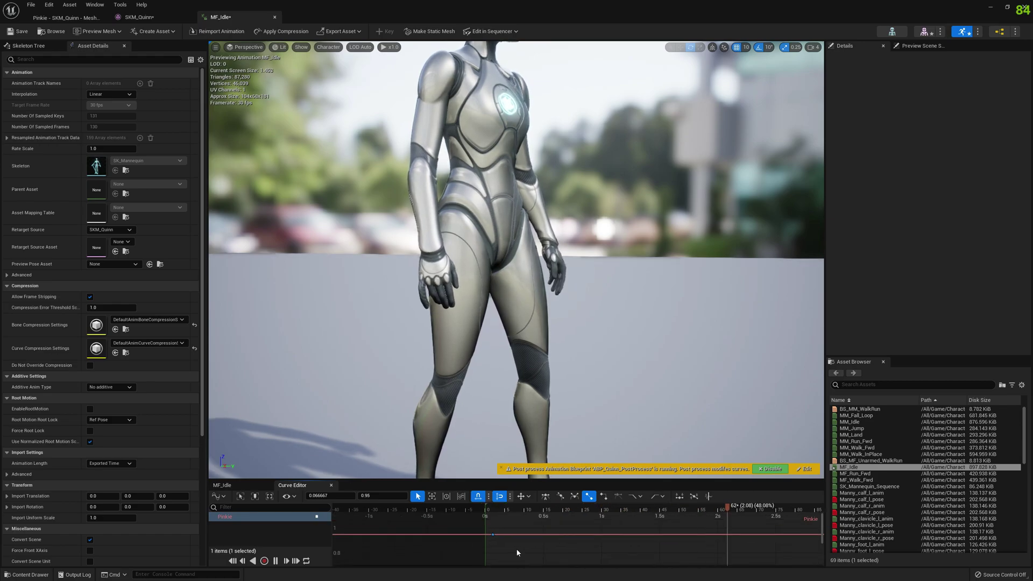
{"action": "left_click_drag", "start_coordinate": [489, 535], "coordinate": [488, 532]}
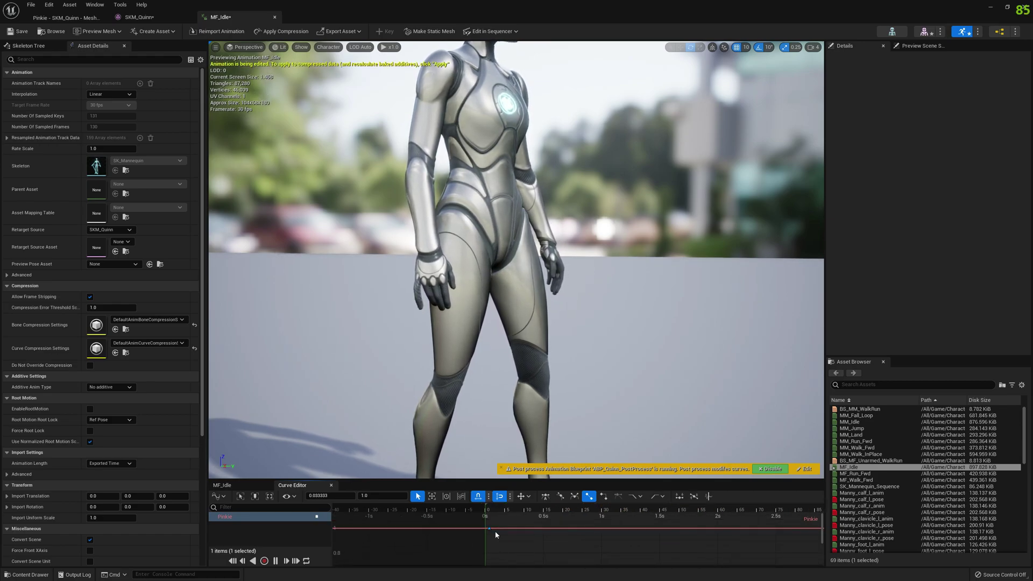
{"action": "mouse_move", "coordinate": [488, 528]}
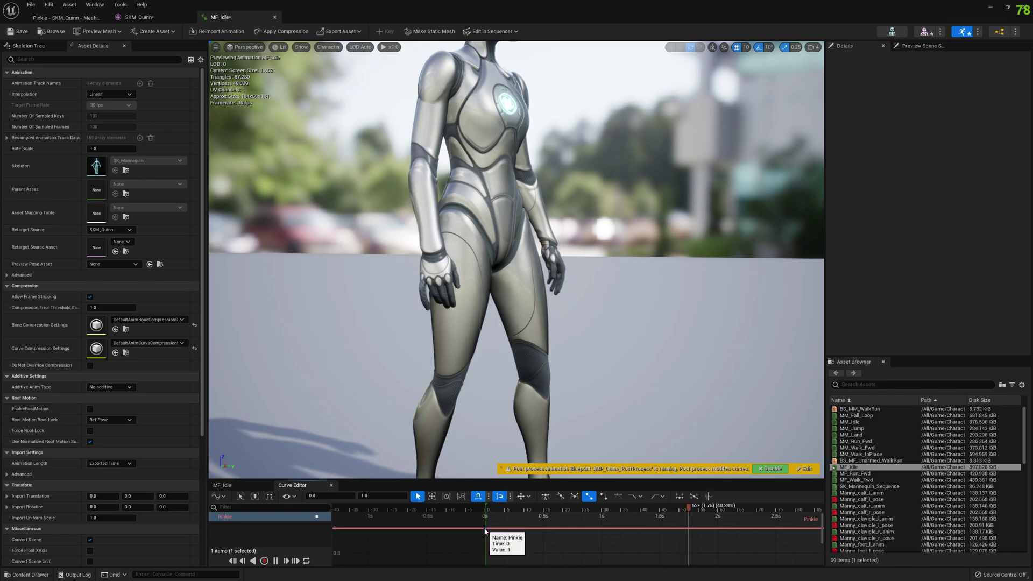
Inspect the hand from the front and add a second key to the Pinkie curve at about 1.37 seconds
{"action": "right_click_drag", "start_coordinate": [498, 387], "coordinate": [646, 393]}
{"action": "right_click_drag", "start_coordinate": [475, 353], "coordinate": [302, 336]}
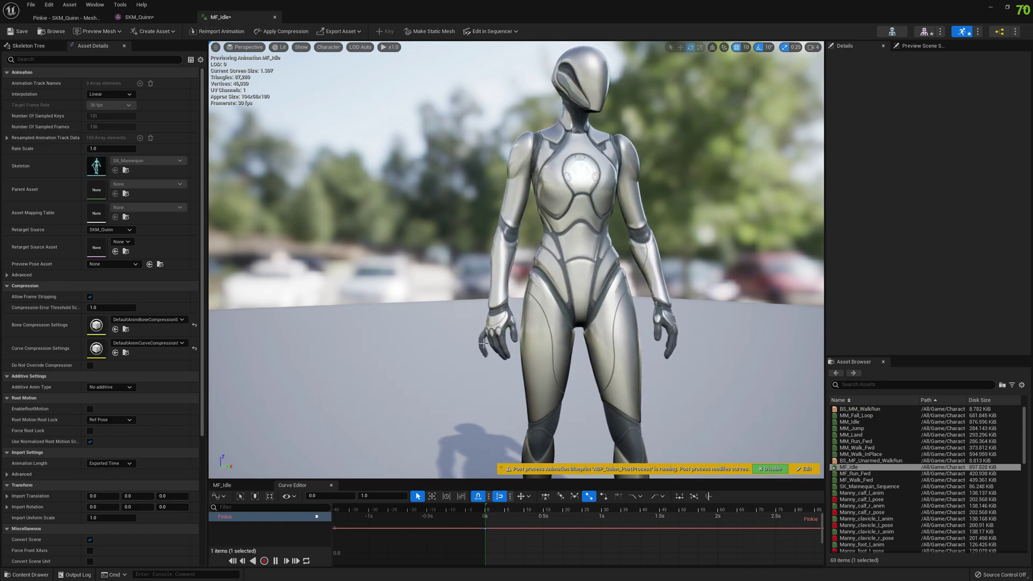
{"action": "right_click", "coordinate": [647, 529]}
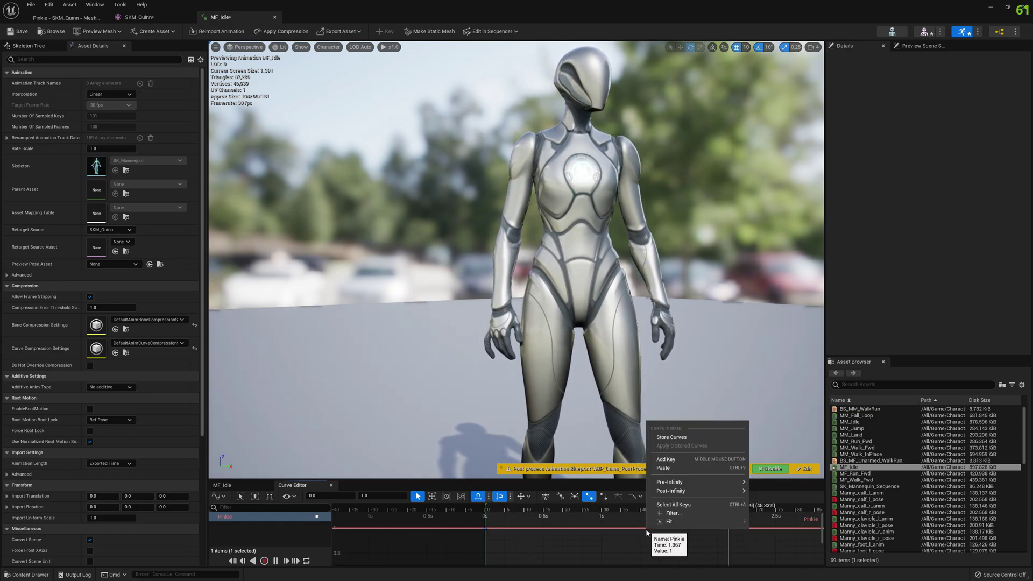
{"action": "left_click", "coordinate": [667, 459]}
{"action": "scroll", "coordinate": [646, 529], "scroll_direction": "down", "scroll_amount": 2}
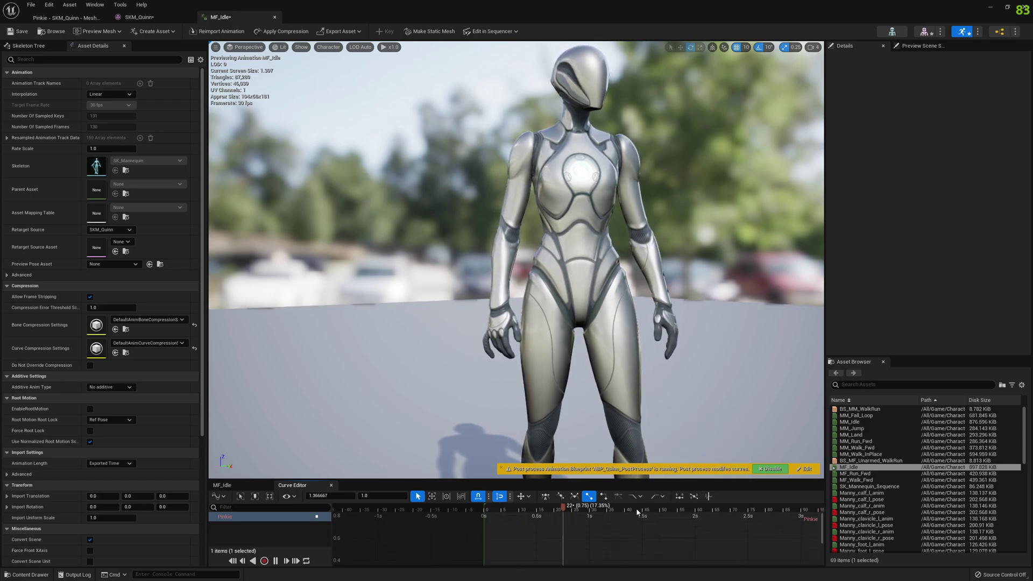
{"action": "scroll", "coordinate": [637, 523], "scroll_direction": "down", "scroll_amount": 1}
Move the second Pinkie key to 2.6 seconds and lower its value to 0
{"action": "left_click_drag", "start_coordinate": [645, 522], "coordinate": [654, 554]}
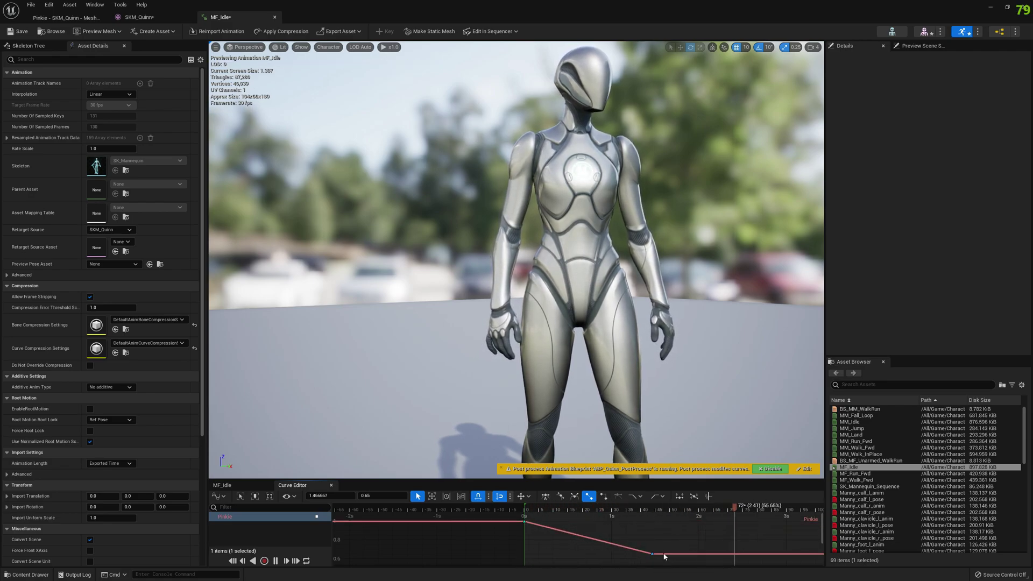
{"action": "right_click_drag", "start_coordinate": [677, 541], "coordinate": [673, 524]}
{"action": "left_click_drag", "start_coordinate": [648, 537], "coordinate": [651, 558]}
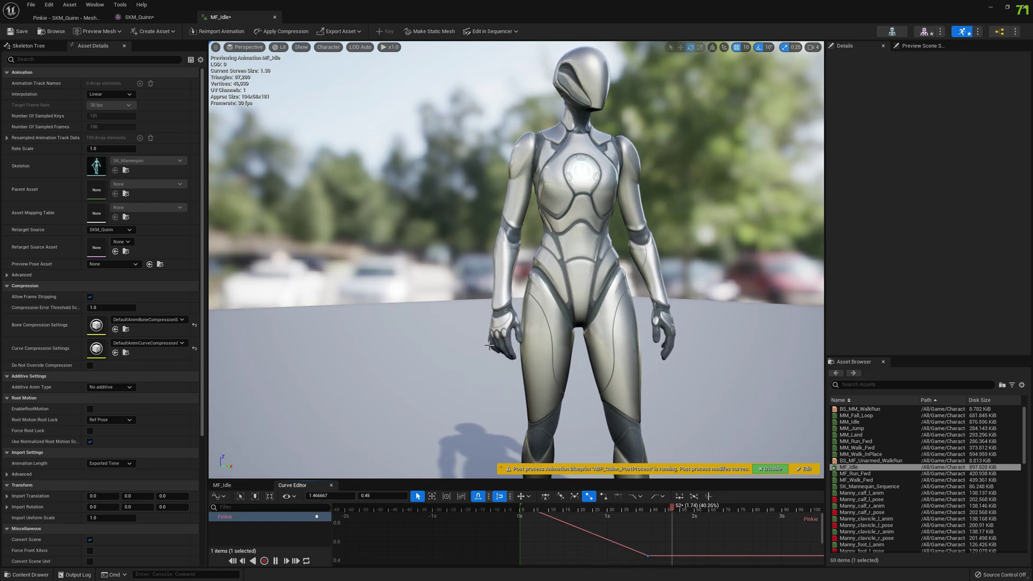
{"action": "scroll", "coordinate": [625, 513], "scroll_direction": "down", "scroll_amount": 2}
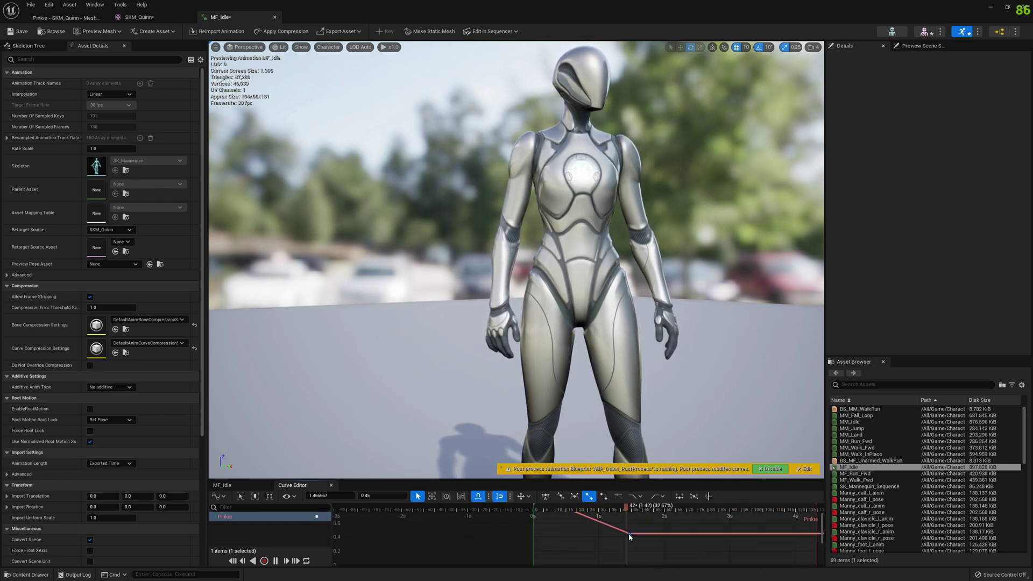
{"action": "left_click_drag", "start_coordinate": [636, 534], "coordinate": [670, 548]}
{"action": "right_click_drag", "start_coordinate": [693, 536], "coordinate": [683, 516]}
{"action": "left_click_drag", "start_coordinate": [660, 533], "coordinate": [695, 550]}
{"action": "right_click_drag", "start_coordinate": [729, 547], "coordinate": [612, 560]}
{"action": "scroll", "coordinate": [673, 525], "scroll_direction": "up", "scroll_amount": 6}
{"action": "scroll", "coordinate": [608, 551], "scroll_direction": "down", "scroll_amount": 3}
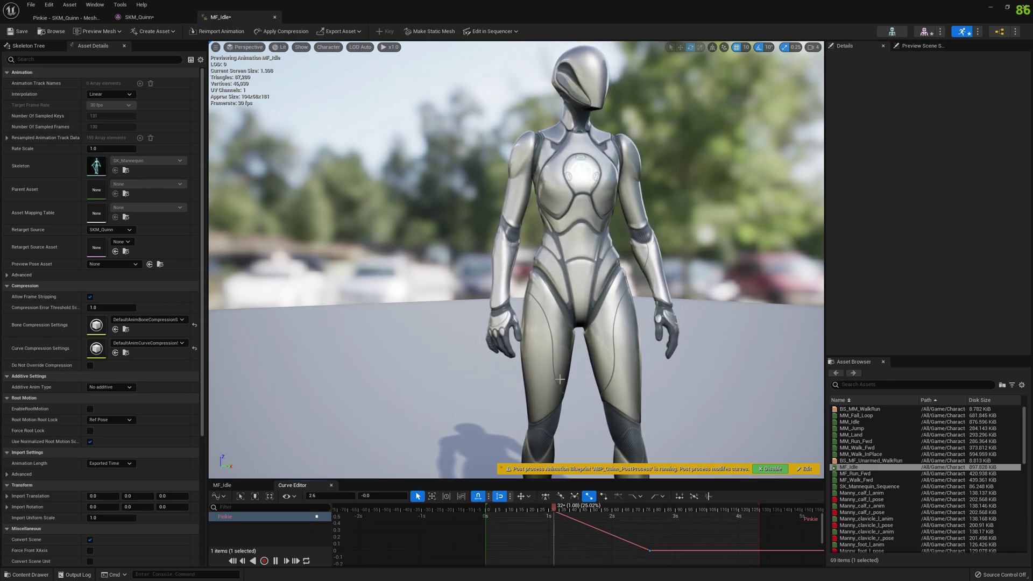
Save MF_Idle and SKM_Quinn, and examine the animated right hand in SKM_Quinn's mesh preview
{"action": "left_click", "coordinate": [17, 31]}
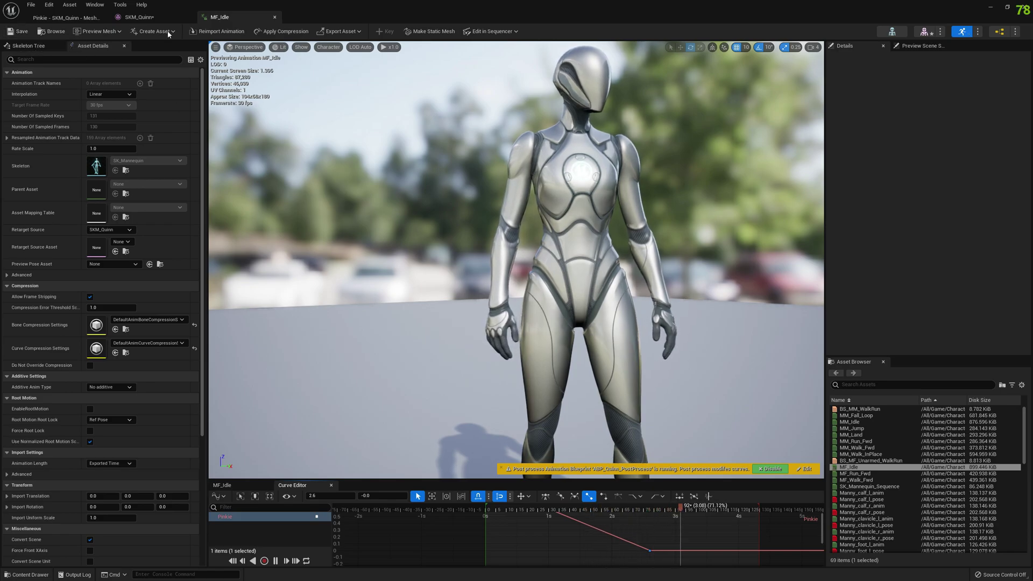
{"action": "left_click", "coordinate": [138, 17]}
{"action": "left_click", "coordinate": [18, 31]}
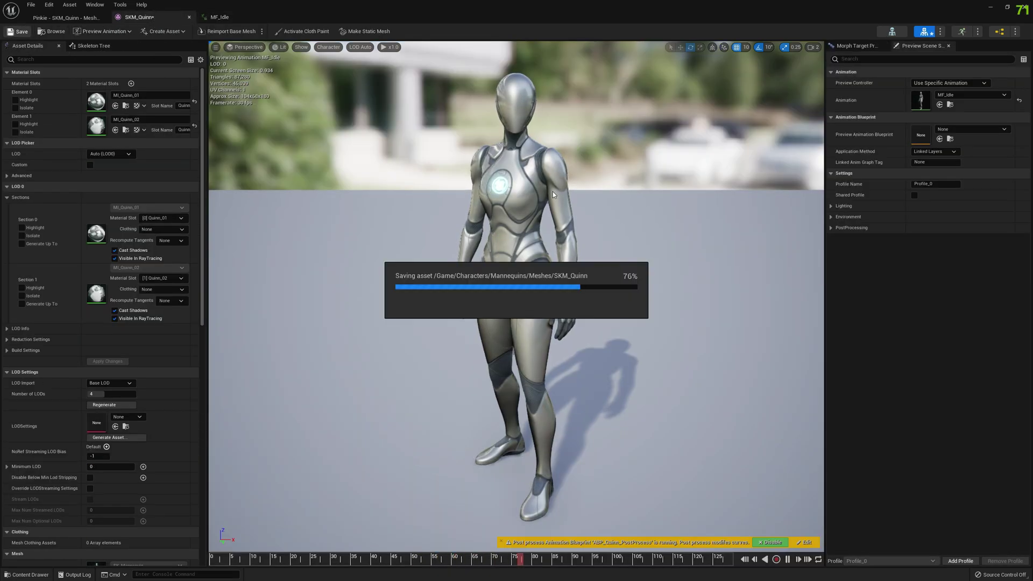
{"action": "right_click_drag", "start_coordinate": [553, 195], "coordinate": [653, 230]}
{"action": "left_click_drag", "start_coordinate": [550, 228], "coordinate": [672, 221]}
{"action": "right_click_drag", "start_coordinate": [646, 144], "coordinate": [571, 143]}
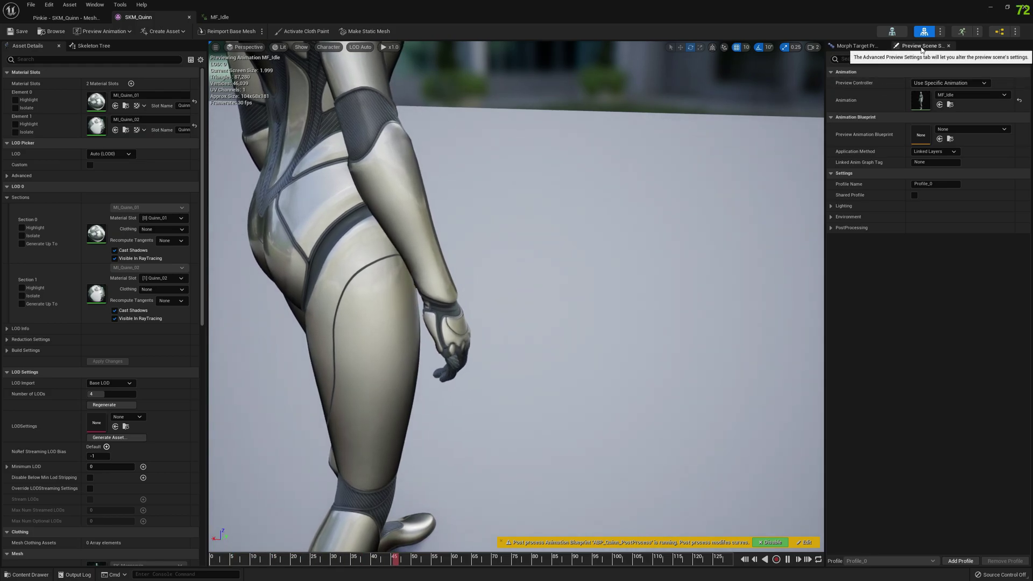
{"action": "right_click_drag", "start_coordinate": [619, 216], "coordinate": [456, 336]}
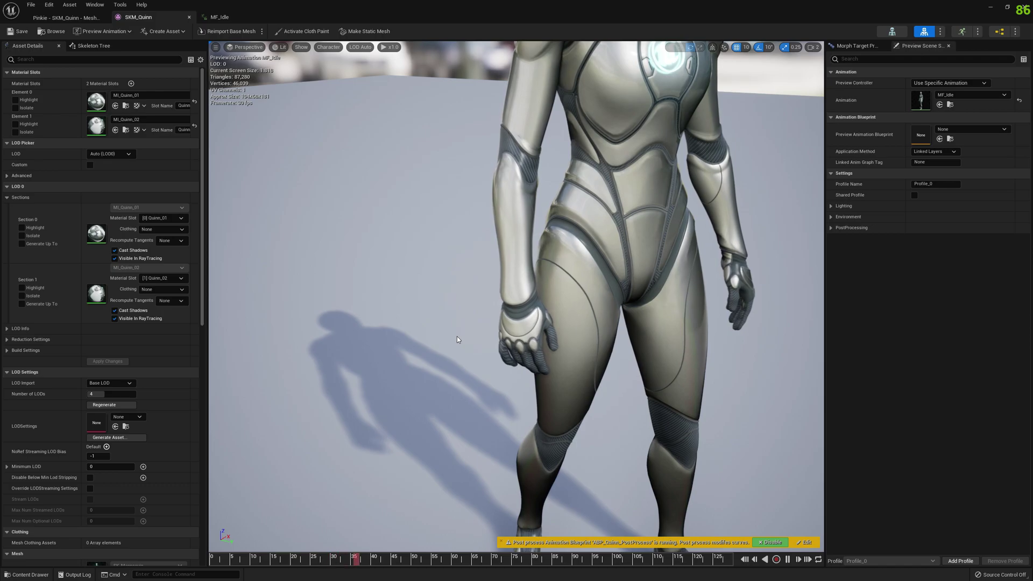